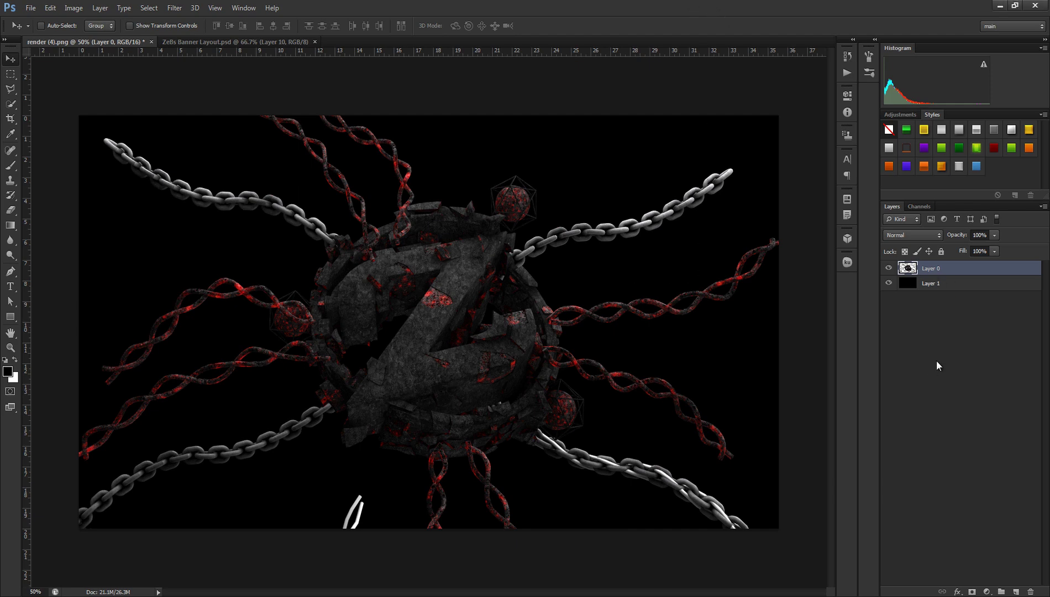
# Step: Duplicate the render's Layer 0 into ZeBs Banner Layout.psd
pyautogui.rightClick(913, 268)
pyautogui.click(941, 300)
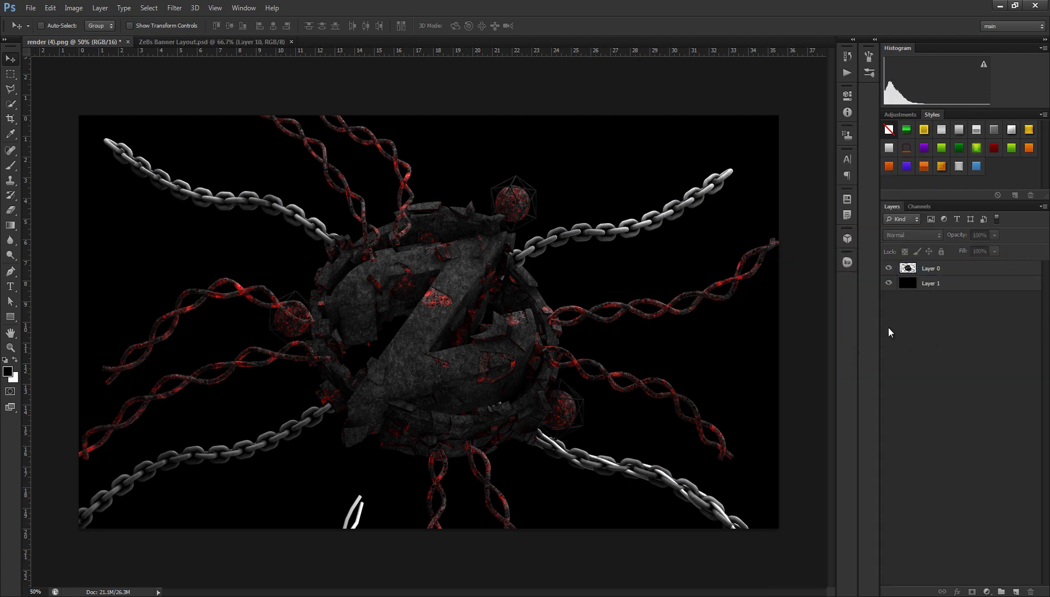
pyautogui.click(958, 269)
pyautogui.rightClick(957, 270)
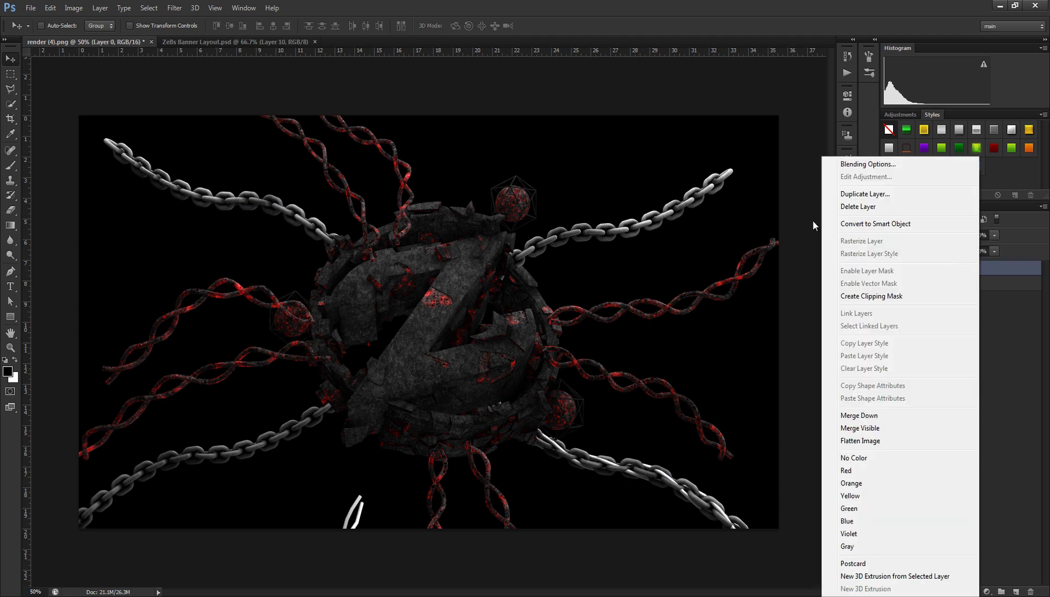
pyautogui.click(845, 193)
pyautogui.click(477, 232)
pyautogui.click(489, 252)
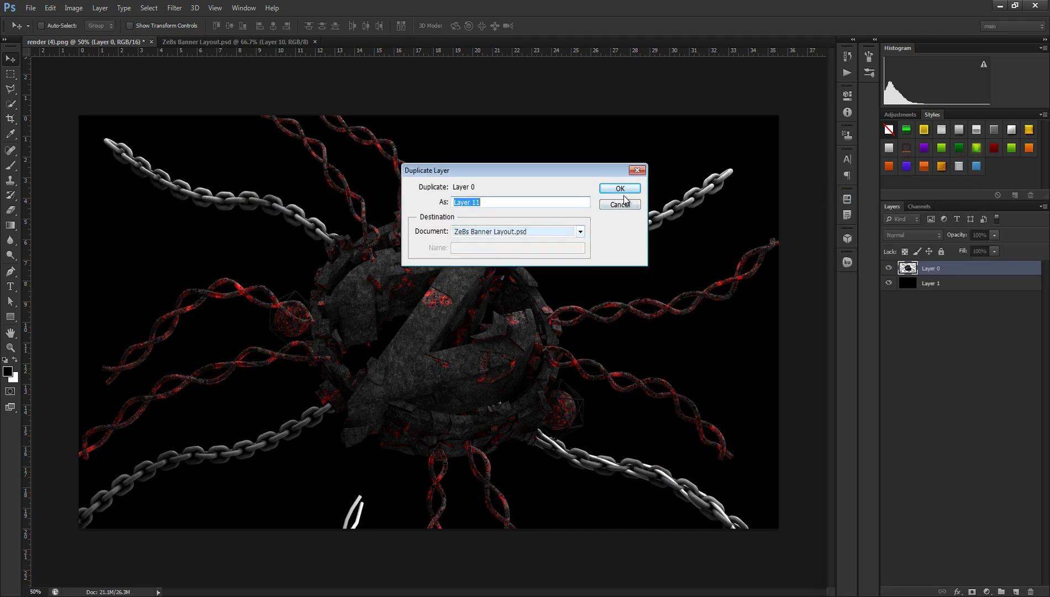
pyautogui.click(620, 188)
# Step: In the banner, place Layer 11 below Layer 10, scaled to about 47% and centred
pyautogui.click(194, 42)
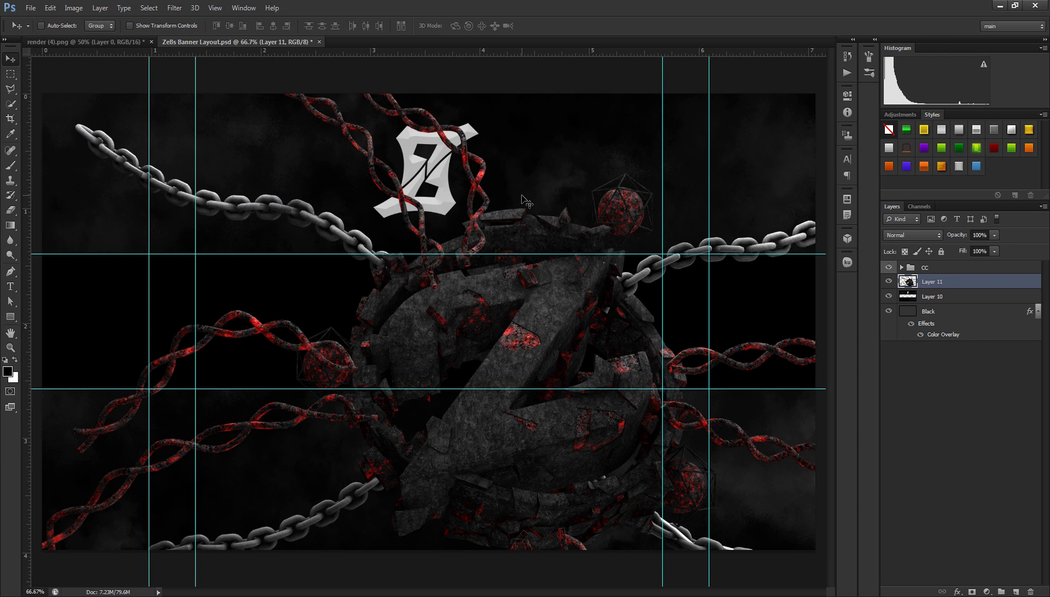
pyautogui.moveTo(922, 287); pyautogui.dragTo(904, 308)
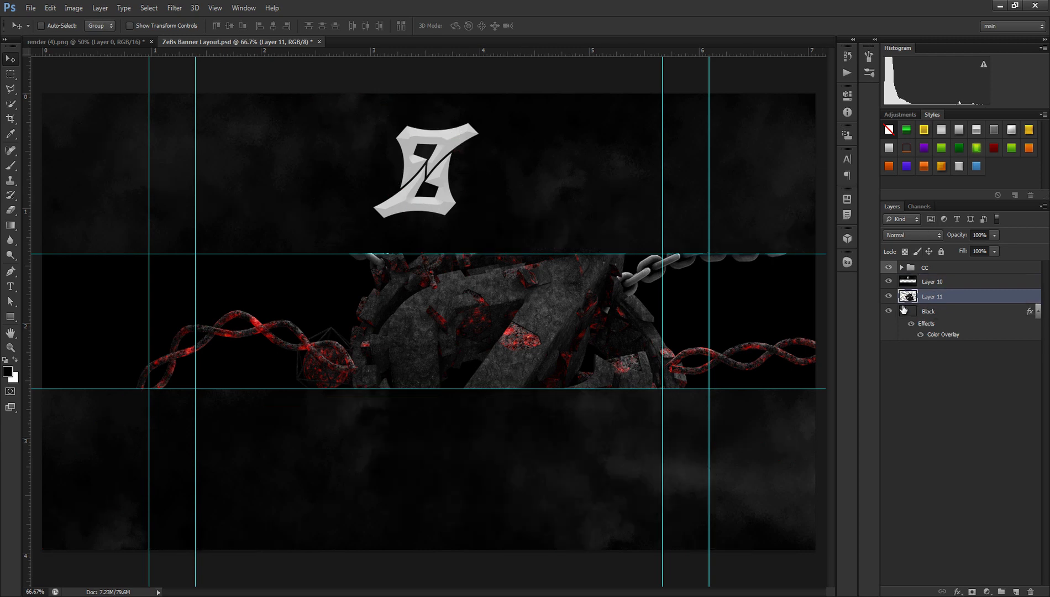
pyautogui.hotkey('ctrl', 't')
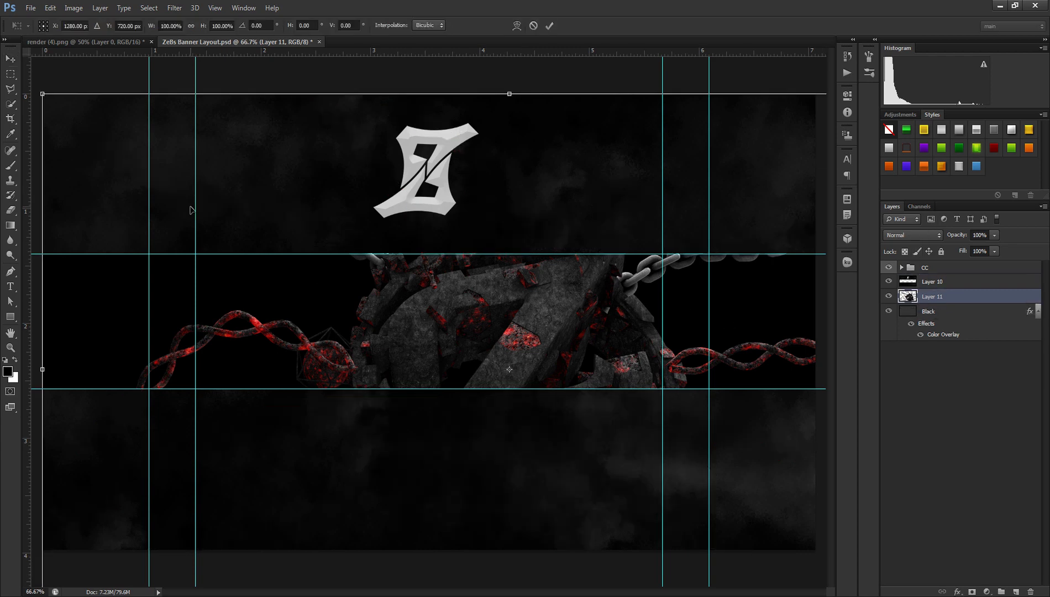
pyautogui.moveTo(41, 92); pyautogui.dragTo(447, 333)
pyautogui.moveTo(604, 408); pyautogui.dragTo(359, 265)
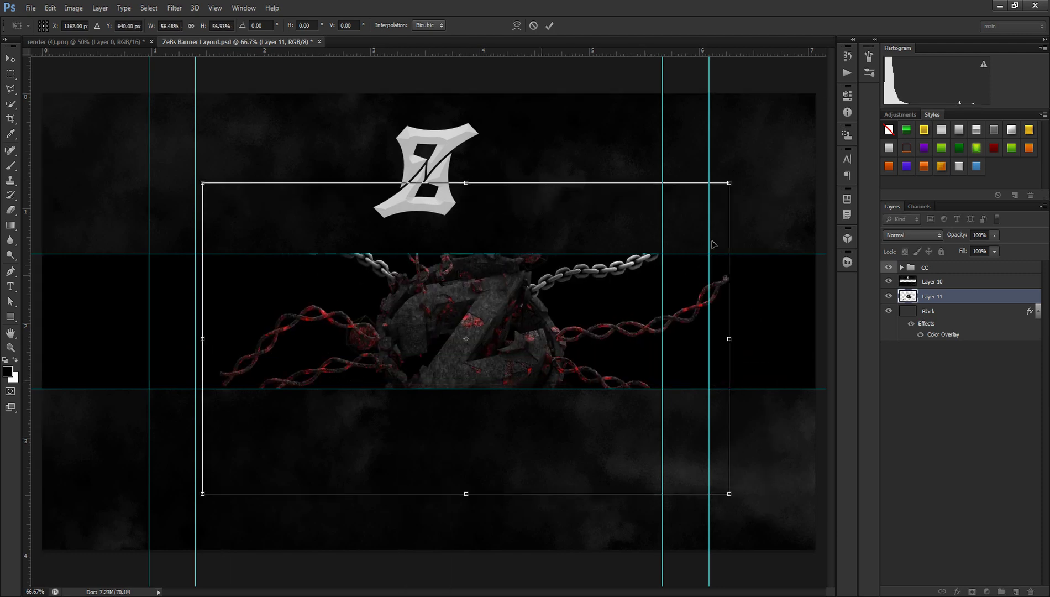
pyautogui.moveTo(732, 179); pyautogui.dragTo(646, 234)
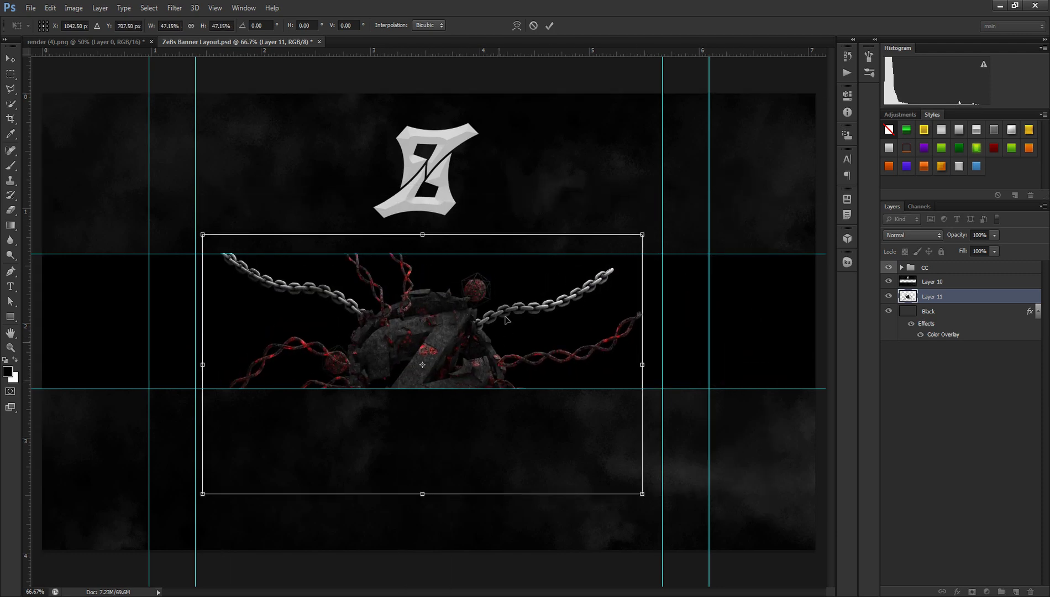
pyautogui.moveTo(508, 332); pyautogui.dragTo(505, 307)
pyautogui.click(549, 26)
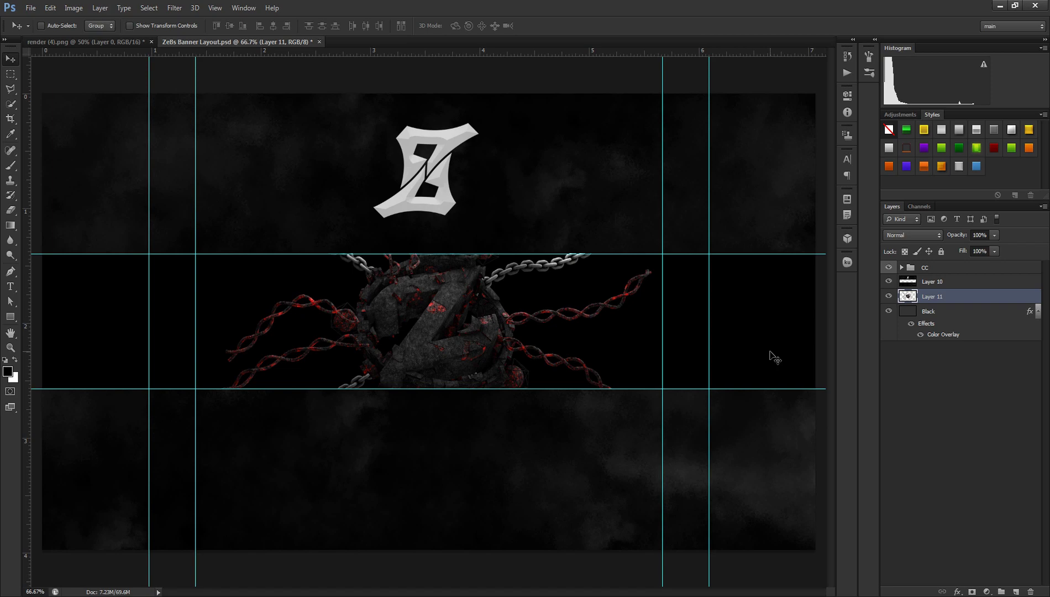
# Step: Duplicate Layer 11, apply Stylize > Glowing Edges via Filter Gallery, and fade it to 14% opacity
pyautogui.hotkey('ctrl', 'j')
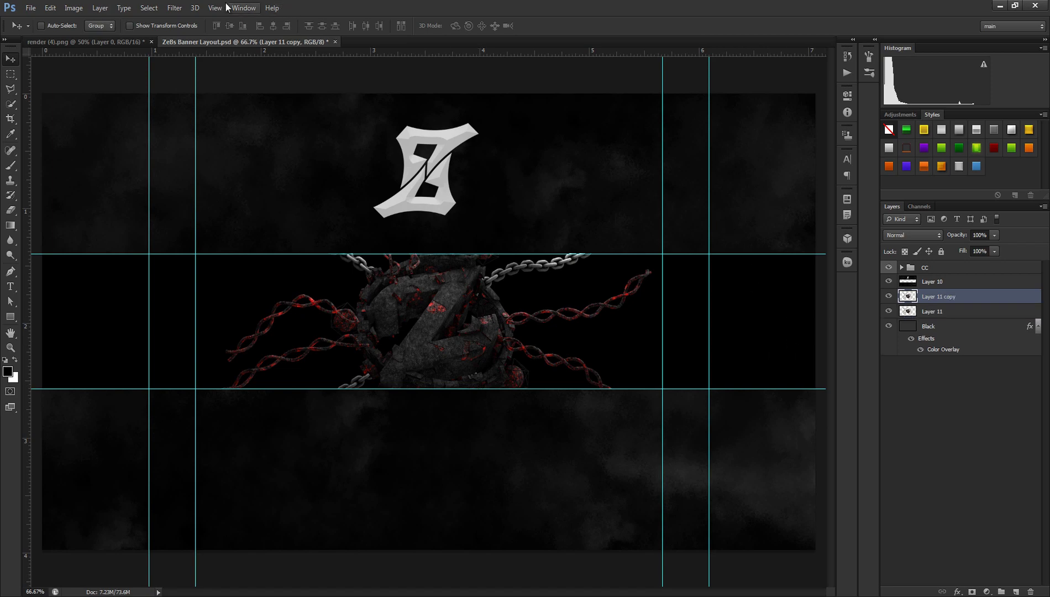
pyautogui.click(174, 8)
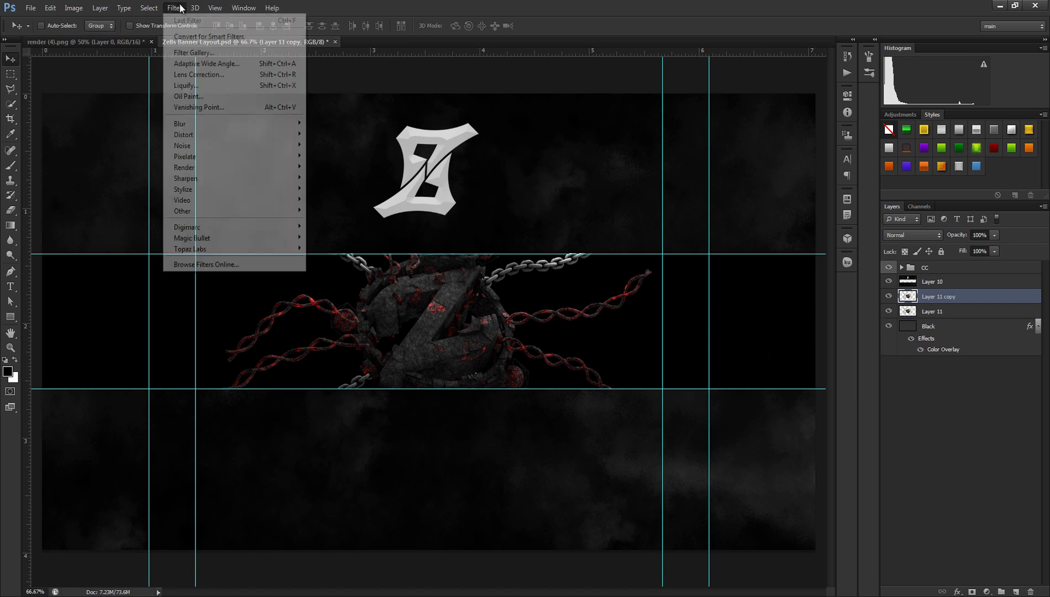
pyautogui.click(171, 53)
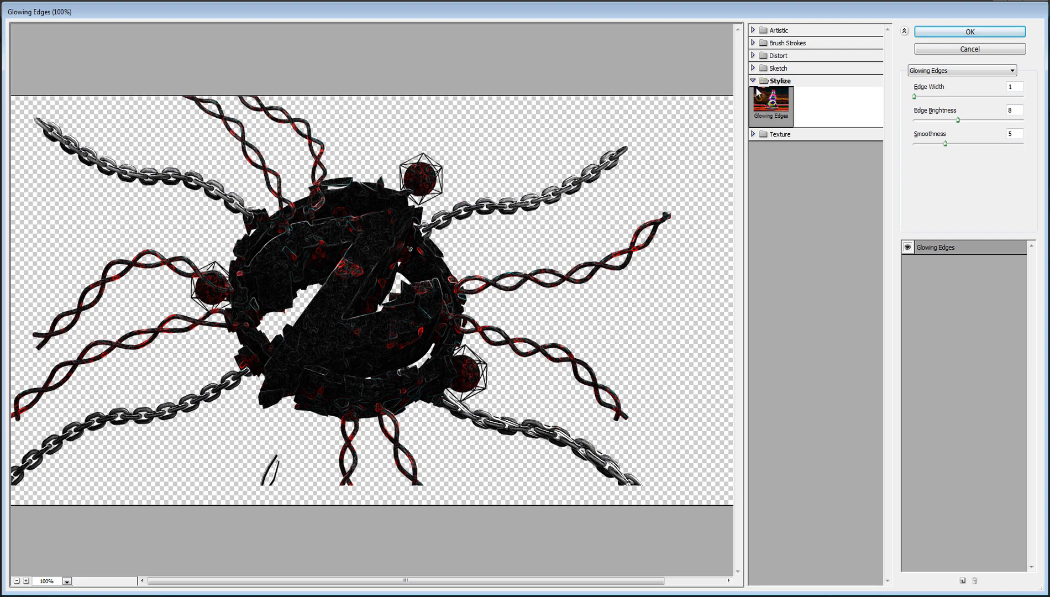
pyautogui.click(754, 81)
pyautogui.click(753, 82)
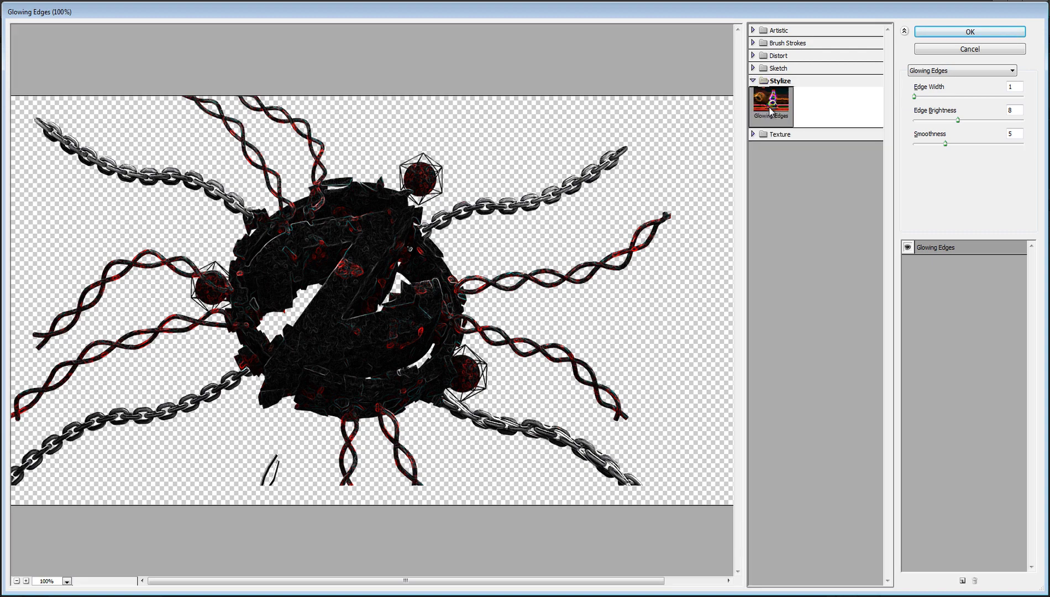
pyautogui.doubleClick(1017, 87)
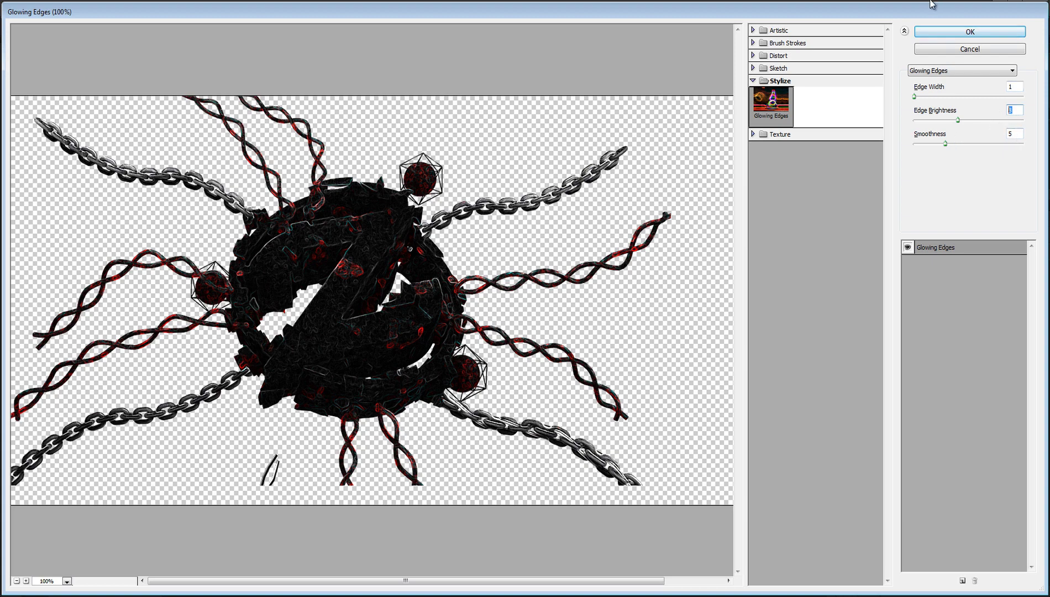
pyautogui.click(930, 33)
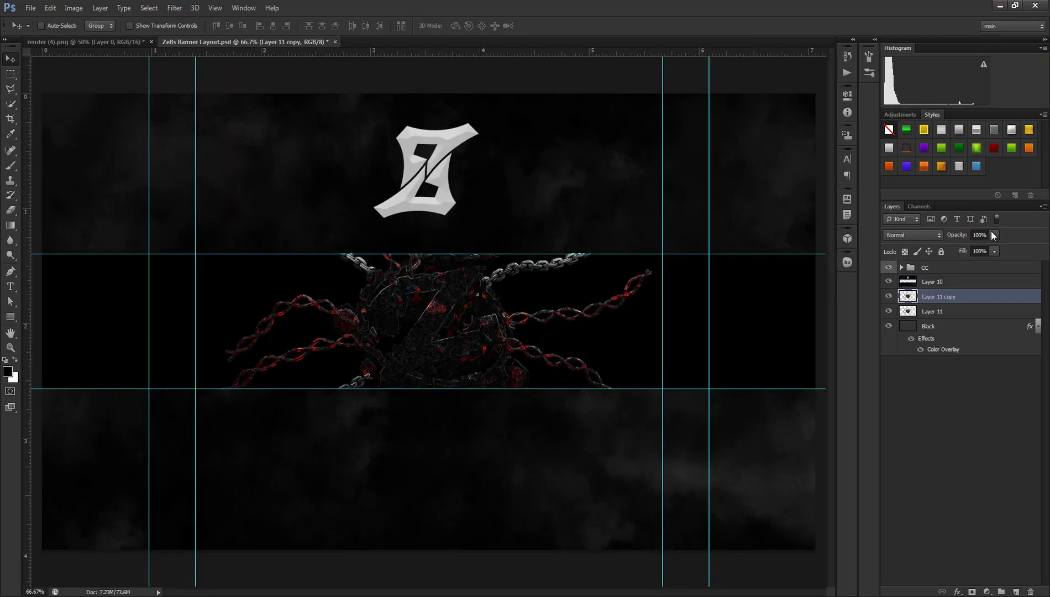
pyautogui.moveTo(952, 247); pyautogui.dragTo(946, 248)
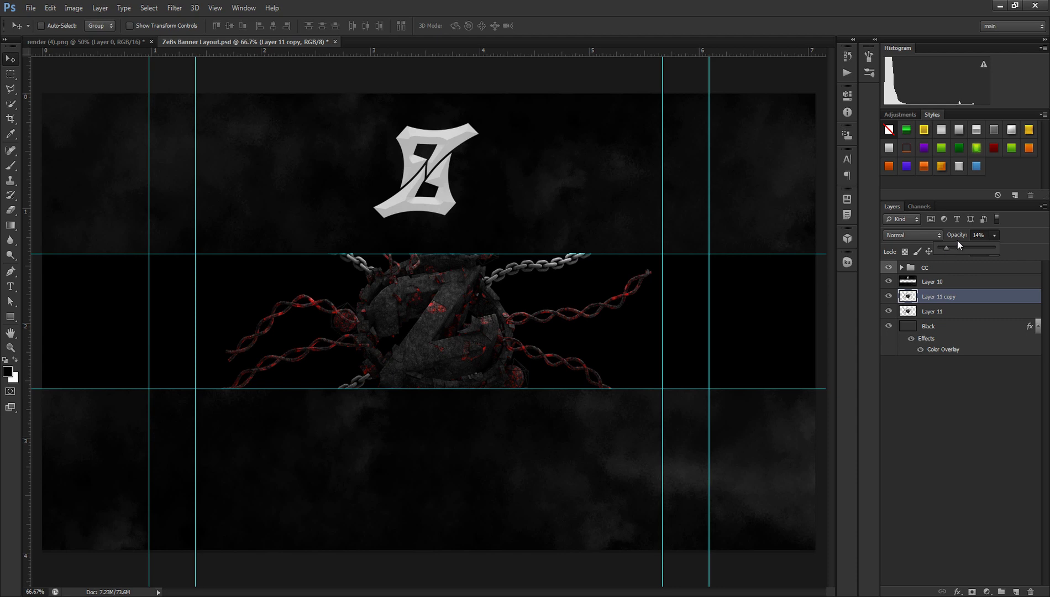
# Step: Duplicate Layer 11 and move Layer 11 copy 2 beneath it
pyautogui.click(969, 389)
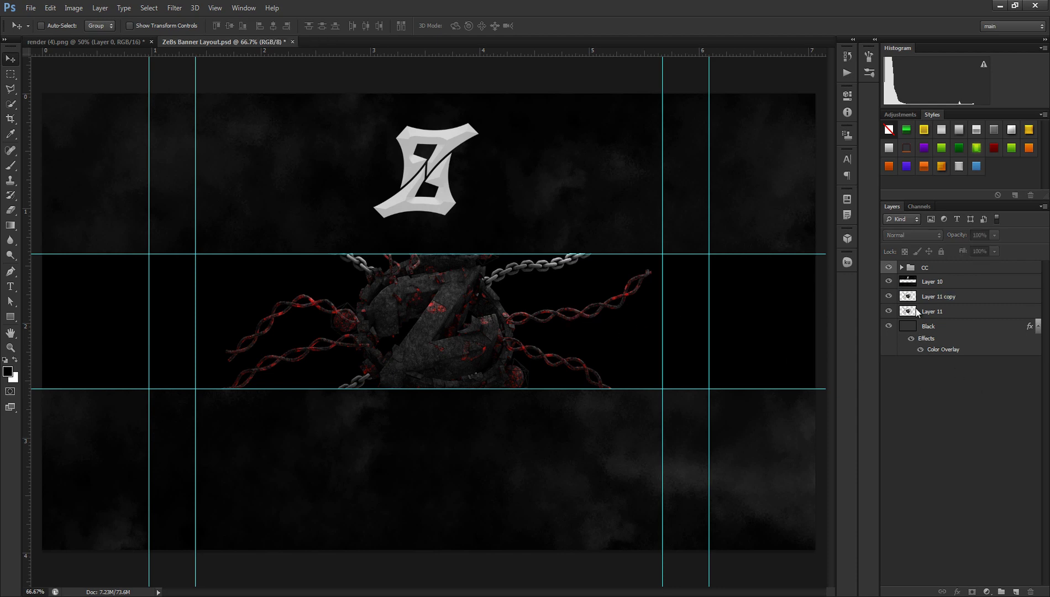
pyautogui.click(948, 295)
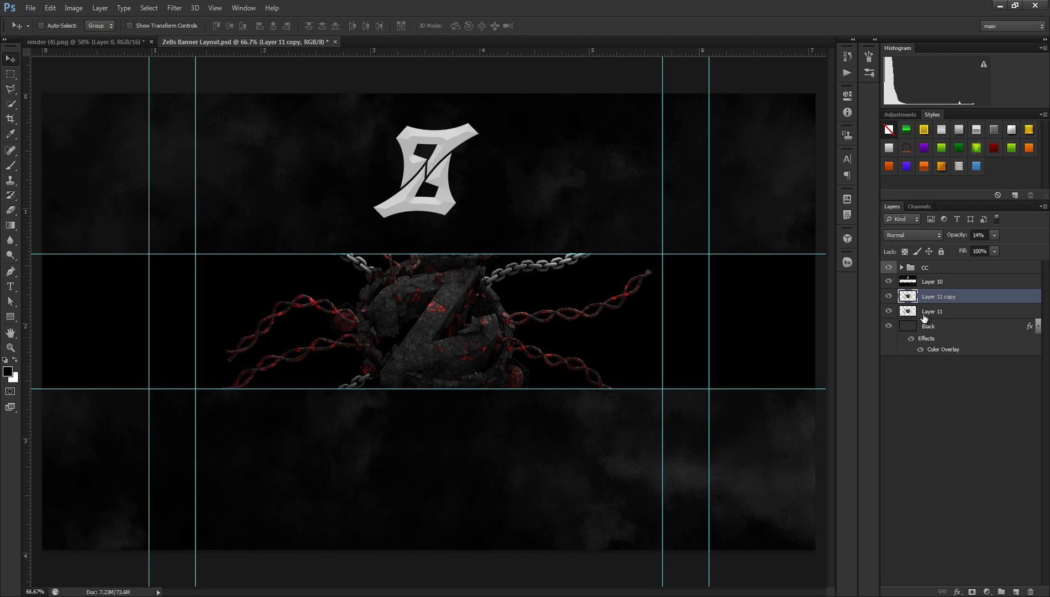
pyautogui.click(925, 312)
pyautogui.hotkey('ctrl', 'j')
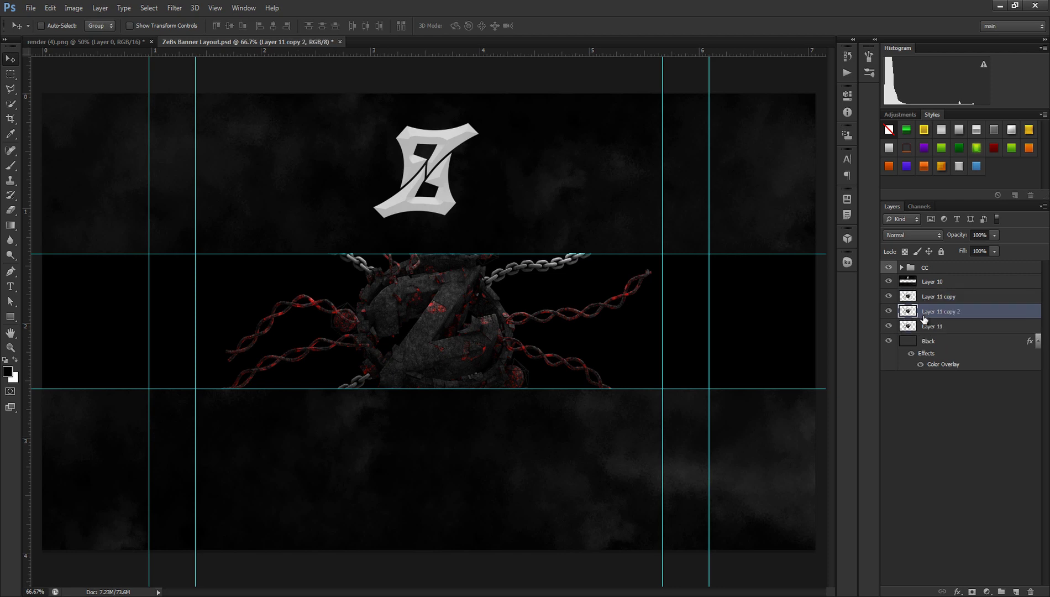
pyautogui.moveTo(936, 314); pyautogui.dragTo(936, 324)
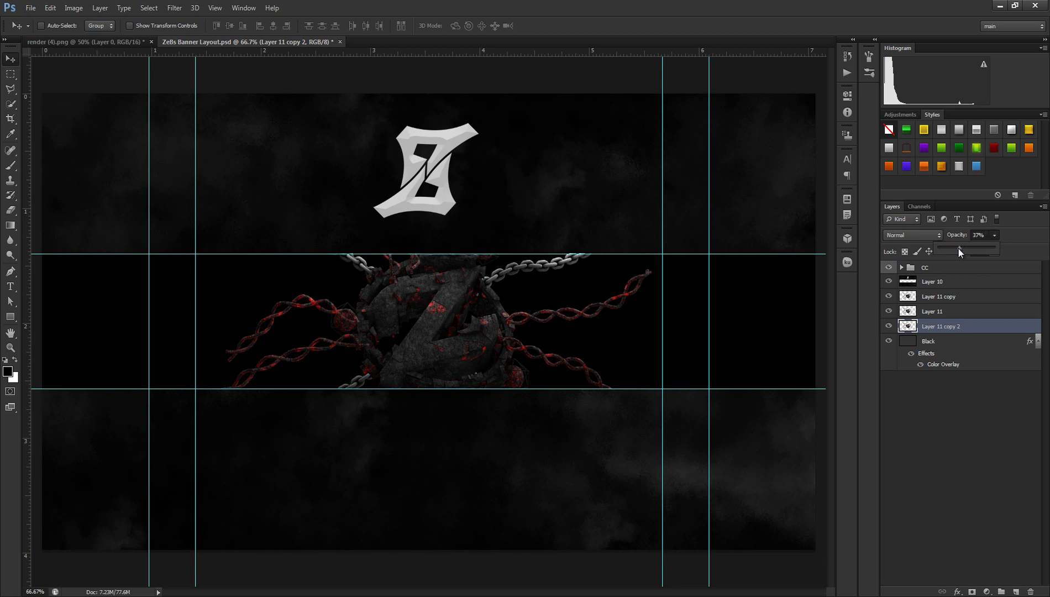
# Step: Enlarge Layer 11 copy 2 to about 115% and shift it left onto the guide
pyautogui.hotkey('ctrl', 't')
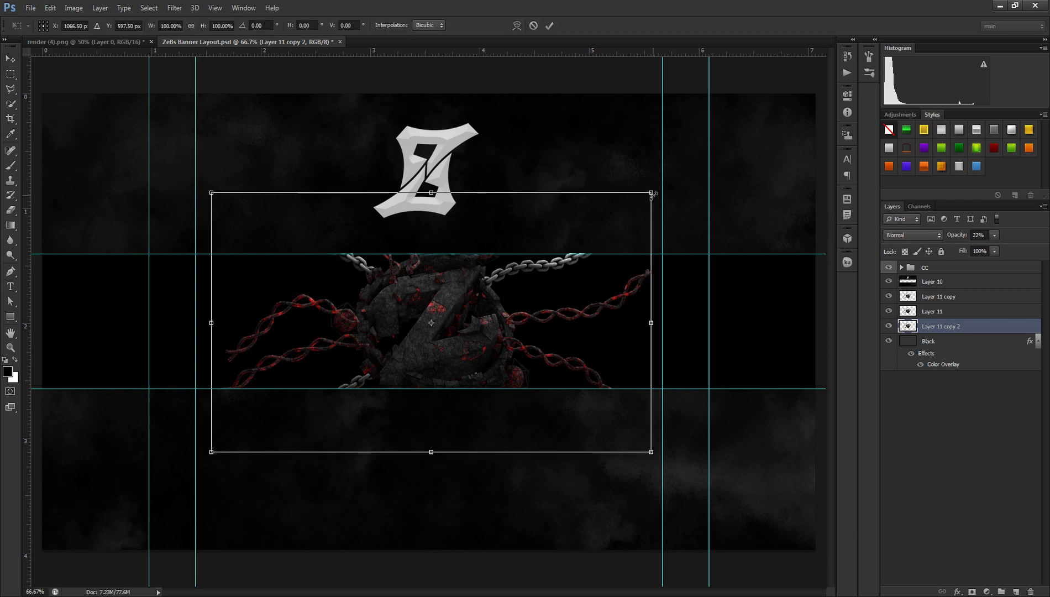
pyautogui.moveTo(663, 193); pyautogui.dragTo(721, 157)
pyautogui.moveTo(589, 263); pyautogui.dragTo(564, 265)
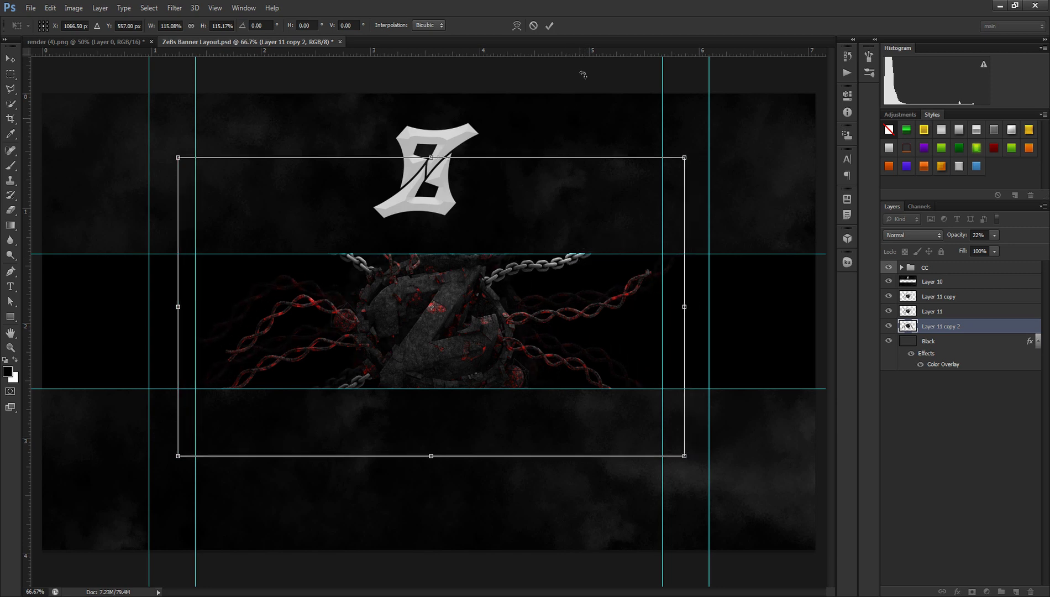
pyautogui.click(548, 26)
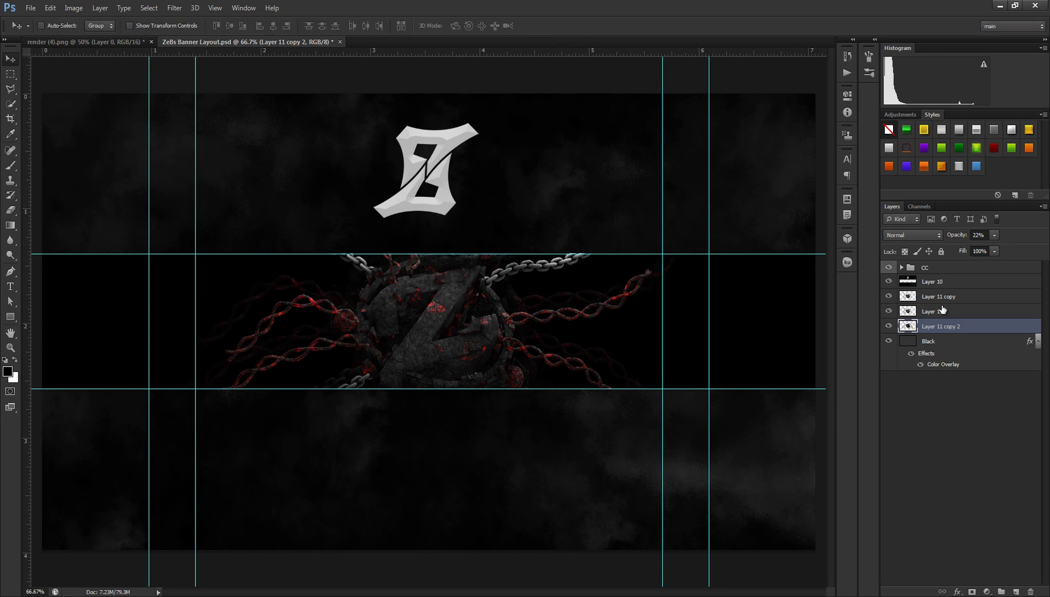
# Step: Switch to the Brush tool and reduce its size to 80
pyautogui.click(10, 164)
pyautogui.click(14, 357)
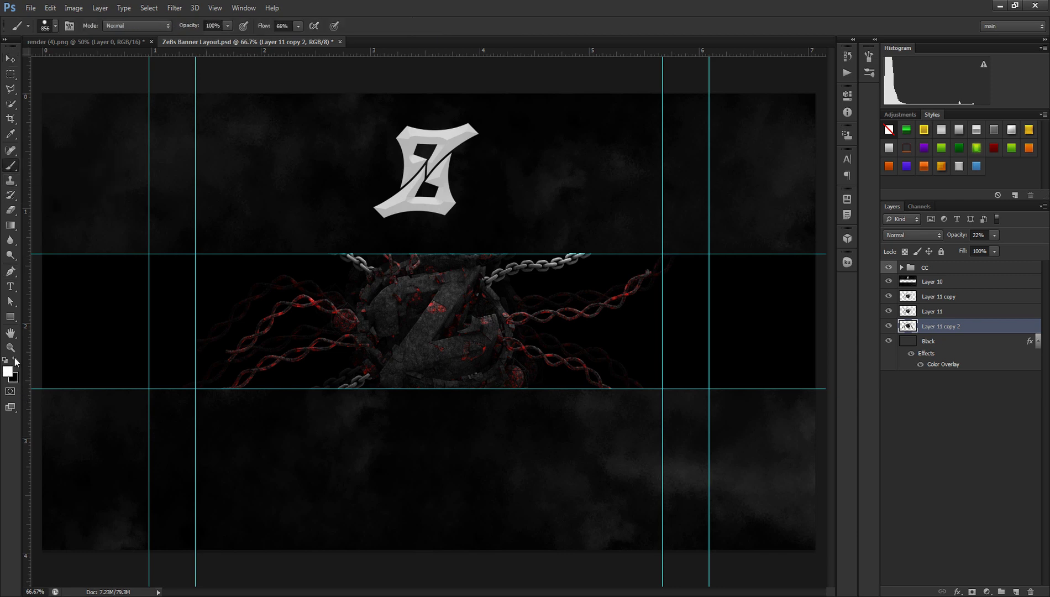
pyautogui.press('[')
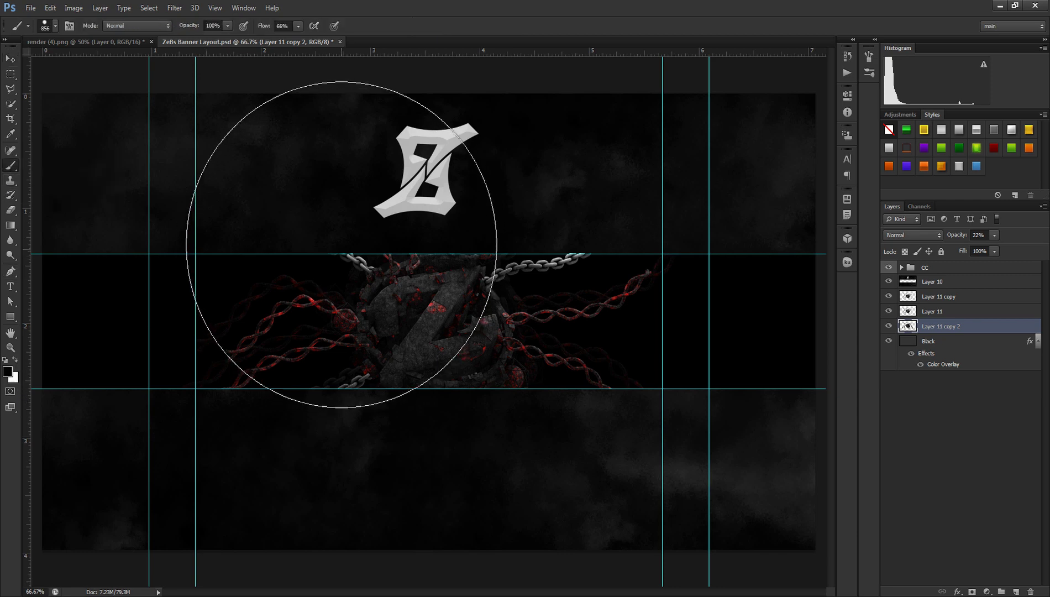
pyautogui.press('[')
pyautogui.press('[')
pyautogui.press('[')
pyautogui.press('[')
pyautogui.press('[')
pyautogui.press('[')
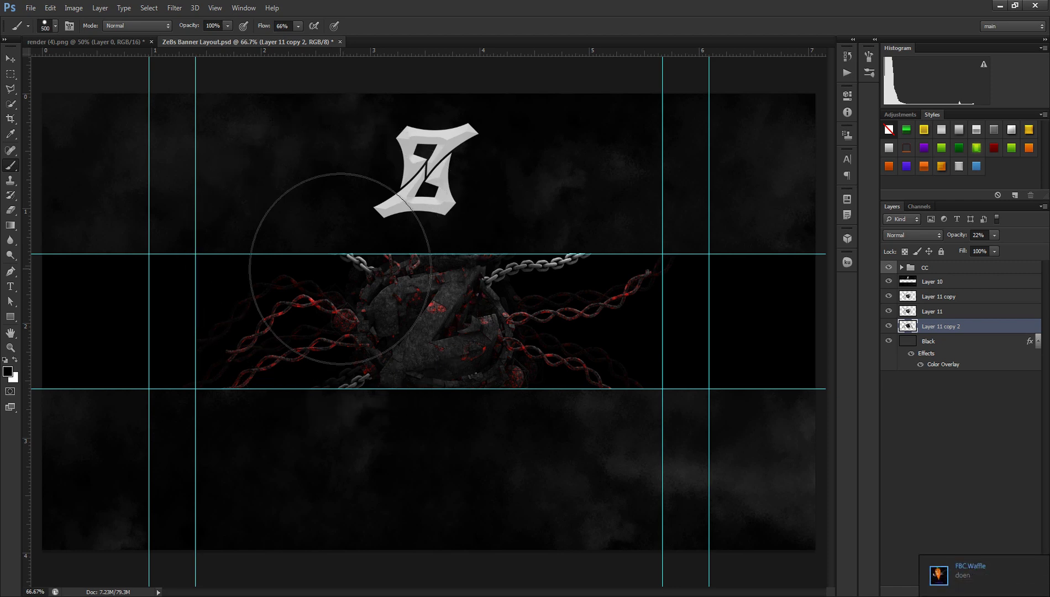
pyautogui.press('[')
pyautogui.press('[')
pyautogui.press('[')
pyautogui.press('[')
pyautogui.press('[')
pyautogui.press('[')
pyautogui.press('[')
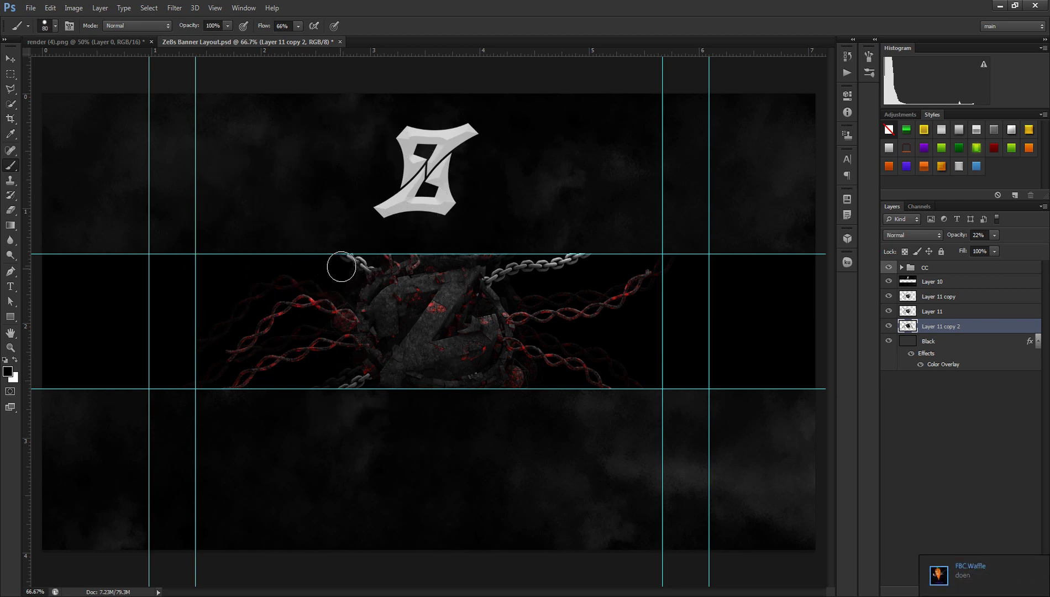
# Step: Add a new layer above Layer 11 copy and paint black over the chains at top and lower left
pyautogui.click(919, 299)
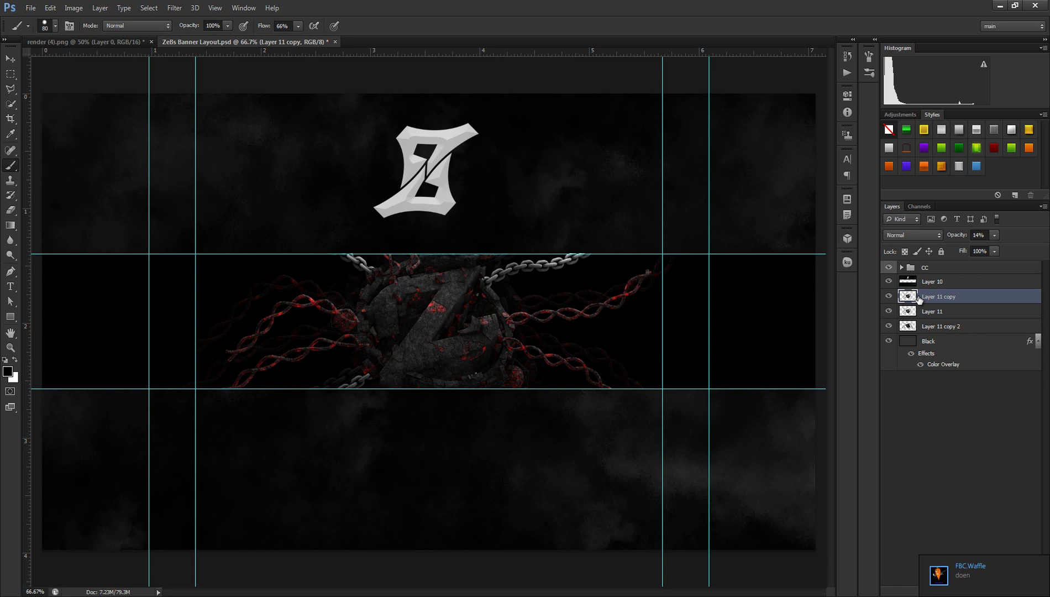
pyautogui.click(1016, 592)
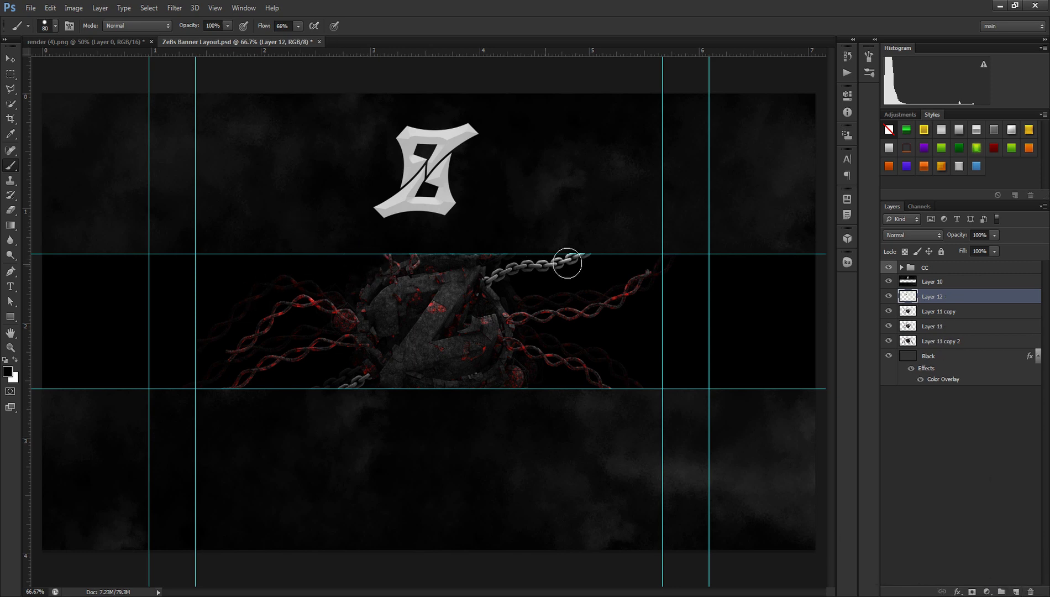
pyautogui.moveTo(586, 259); pyautogui.dragTo(491, 279)
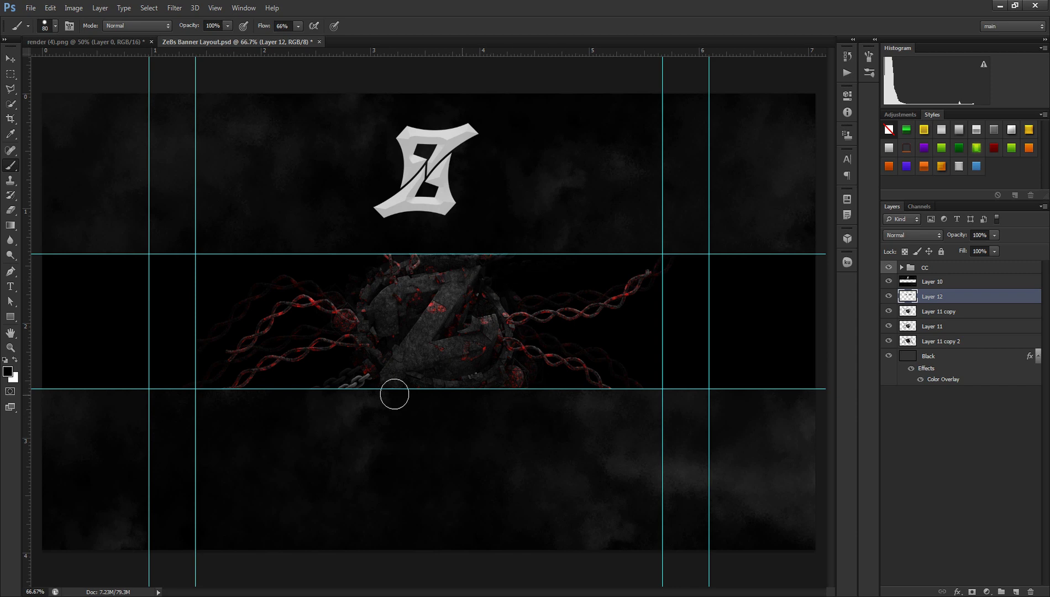
pyautogui.moveTo(391, 391)
pyautogui.mouseDown()
pyautogui.moveTo(357, 378)
pyautogui.moveTo(331, 392)
pyautogui.mouseUp()
# Step: Clip Layer 12 to the render, keep Normal blend mode, and toggle its visibility to compare
pyautogui.rightClick(928, 301)
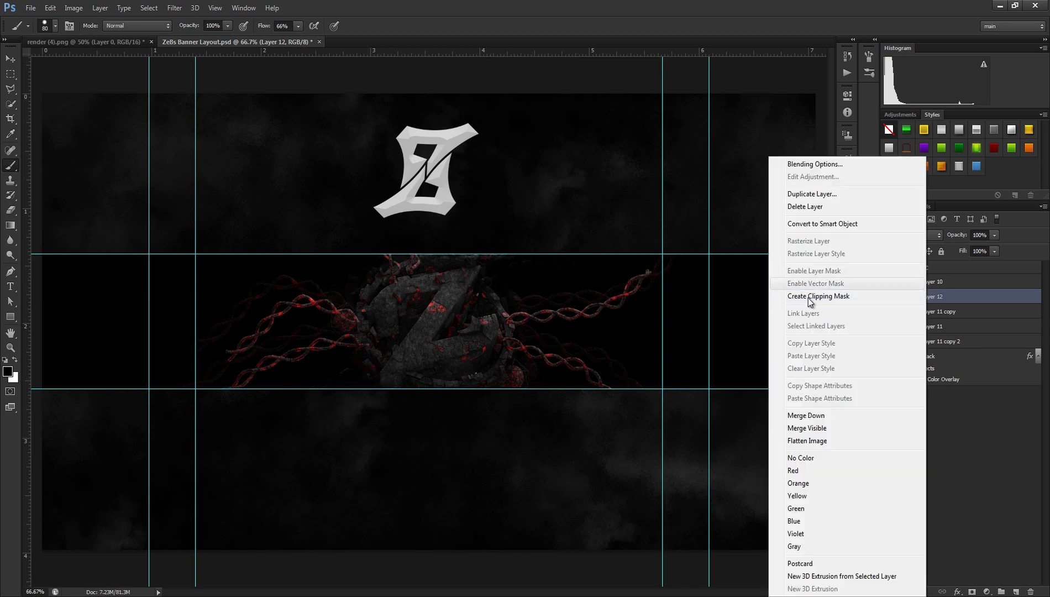
pyautogui.click(801, 299)
pyautogui.click(903, 237)
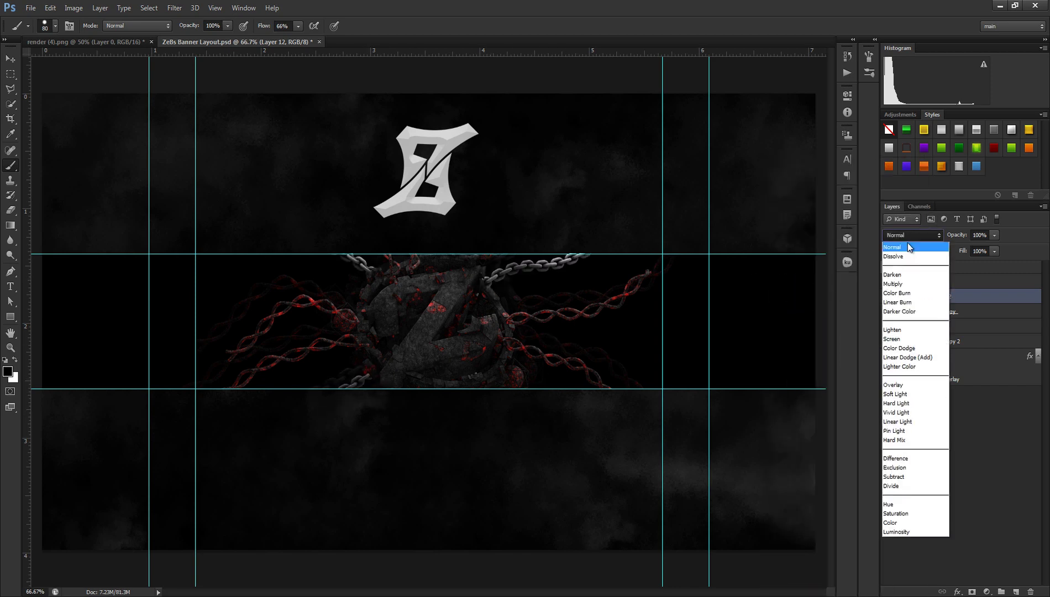
pyautogui.click(906, 241)
pyautogui.click(887, 297)
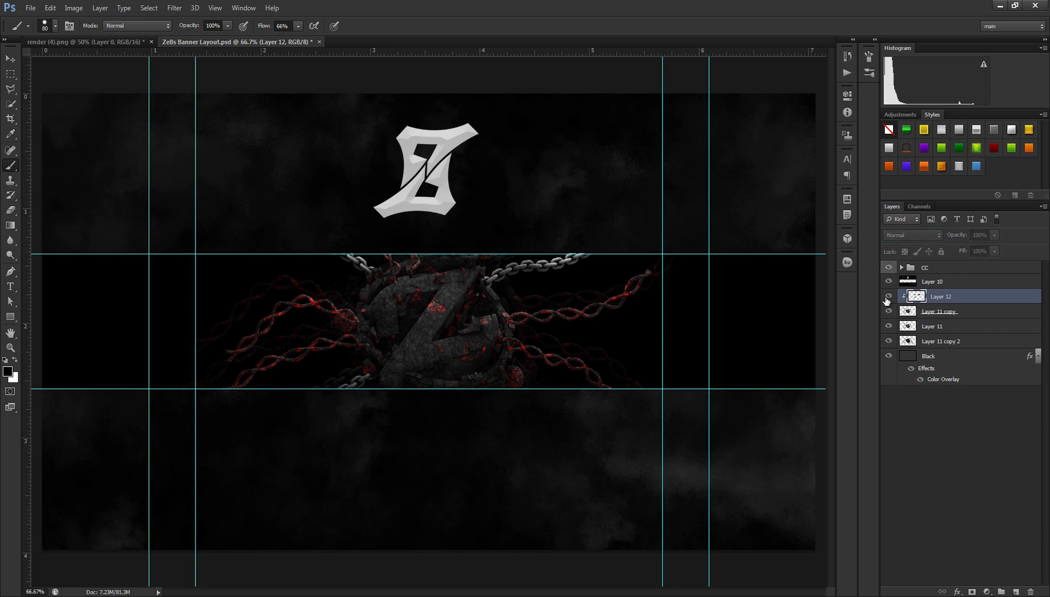
pyautogui.click(888, 297)
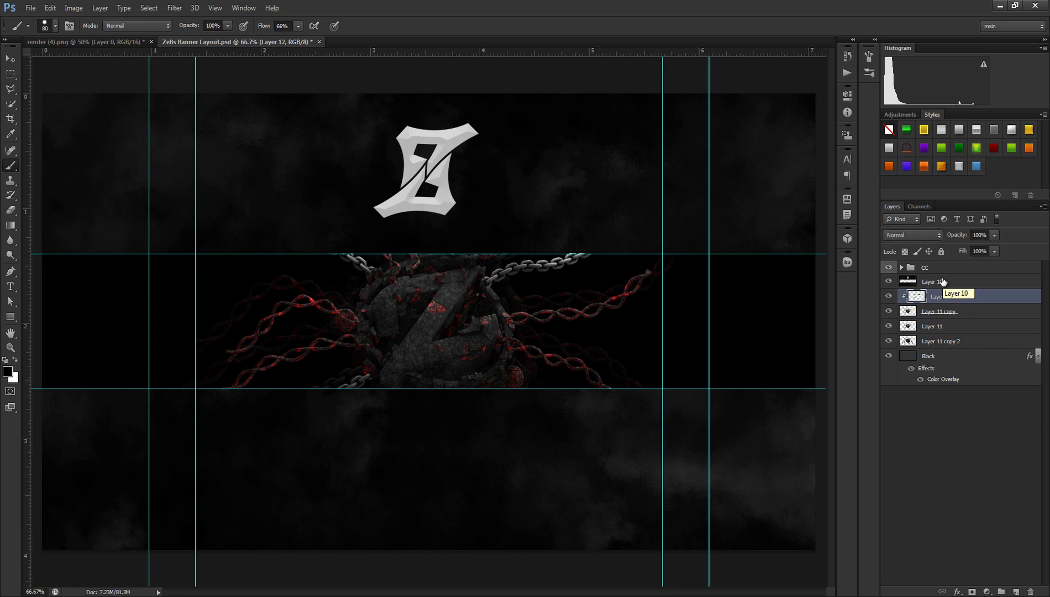
# Step: Duplicate the chains layer and release Layer 12's clipping mask
pyautogui.hotkey('ctrl', 'j')
pyautogui.hotkey('ctrl', 'j')
pyautogui.keyDown('shift'); pyautogui.click(951, 329); pyautogui.keyUp('shift')
pyautogui.rightClick(950, 330)
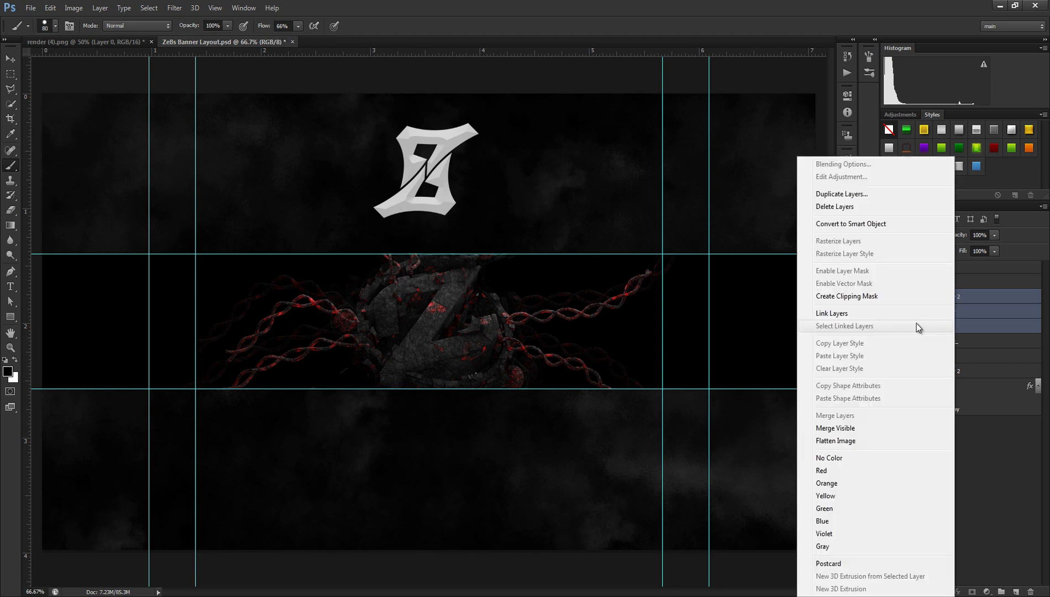
pyautogui.click(990, 329)
pyautogui.click(940, 329)
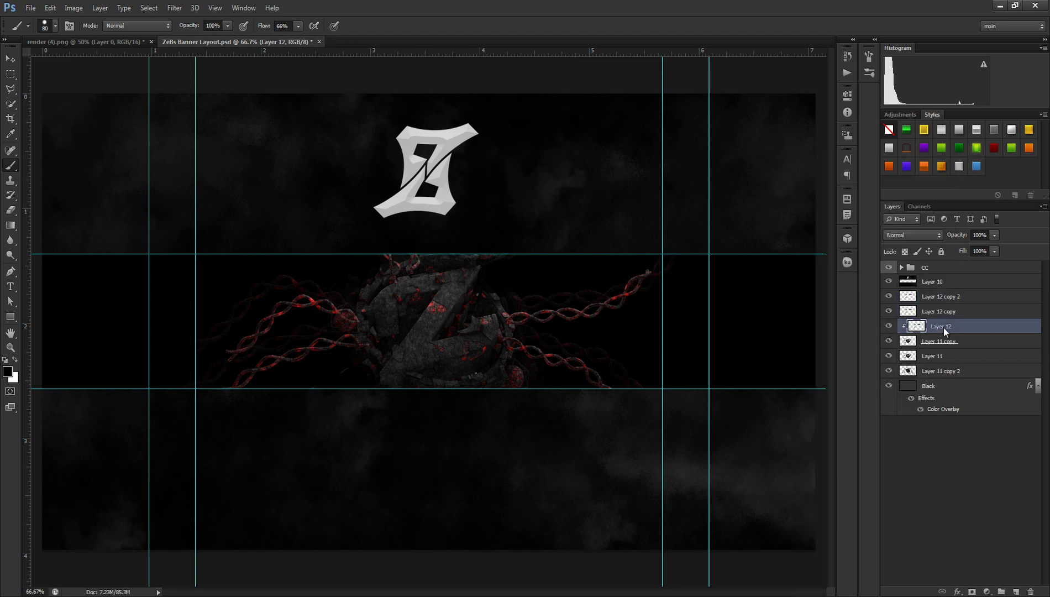
pyautogui.rightClick(940, 330)
pyautogui.click(837, 296)
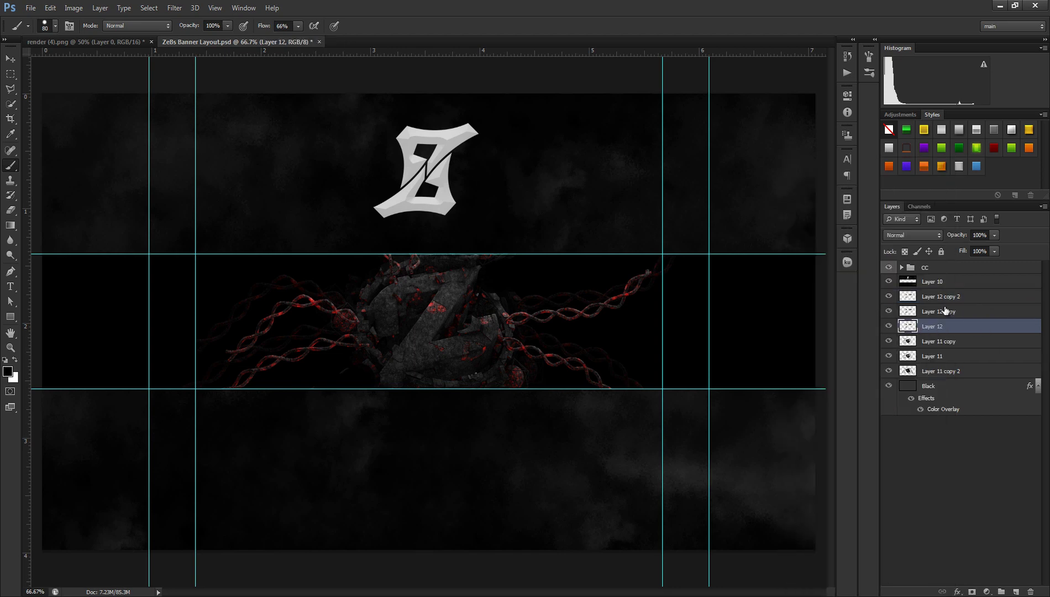
# Step: Merge the three chain layers into Layer 12 copy 2 and clip it to the render
pyautogui.click(935, 298)
pyautogui.keyDown('shift'); pyautogui.click(935, 329); pyautogui.keyUp('shift')
pyautogui.rightClick(940, 328)
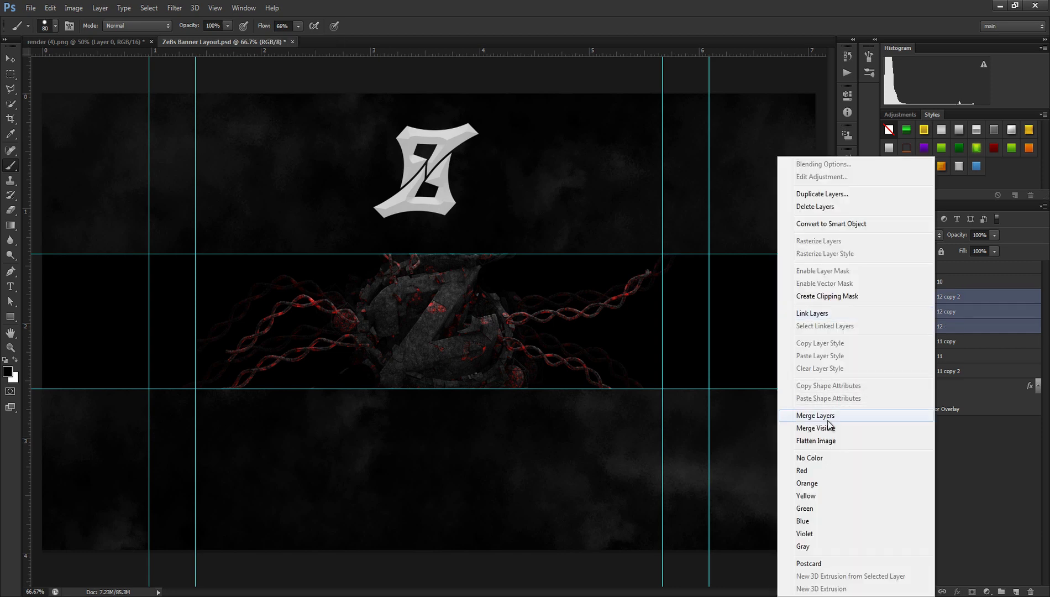
pyautogui.click(827, 417)
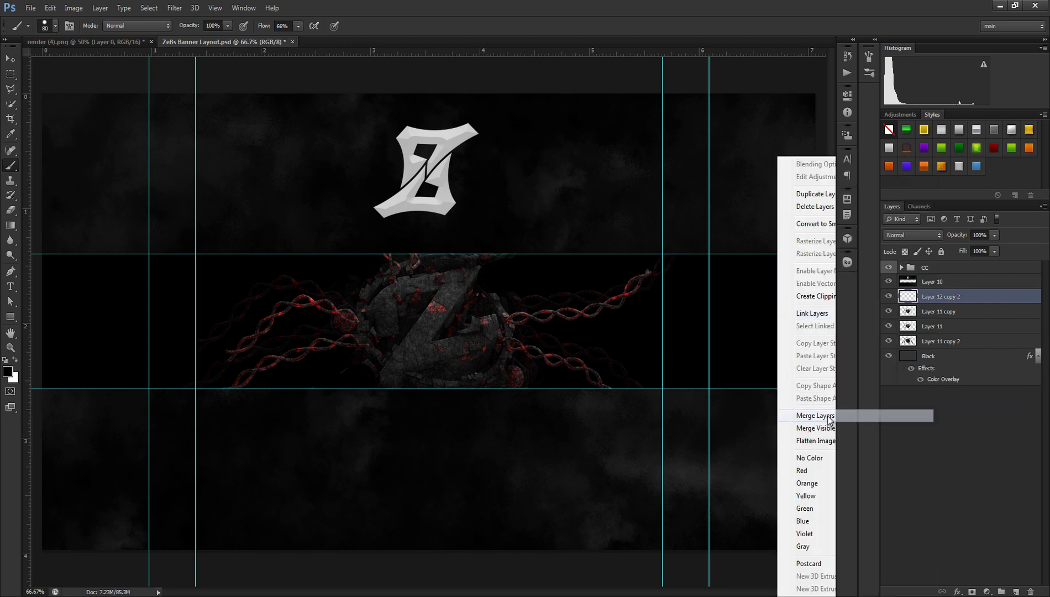
pyautogui.rightClick(924, 298)
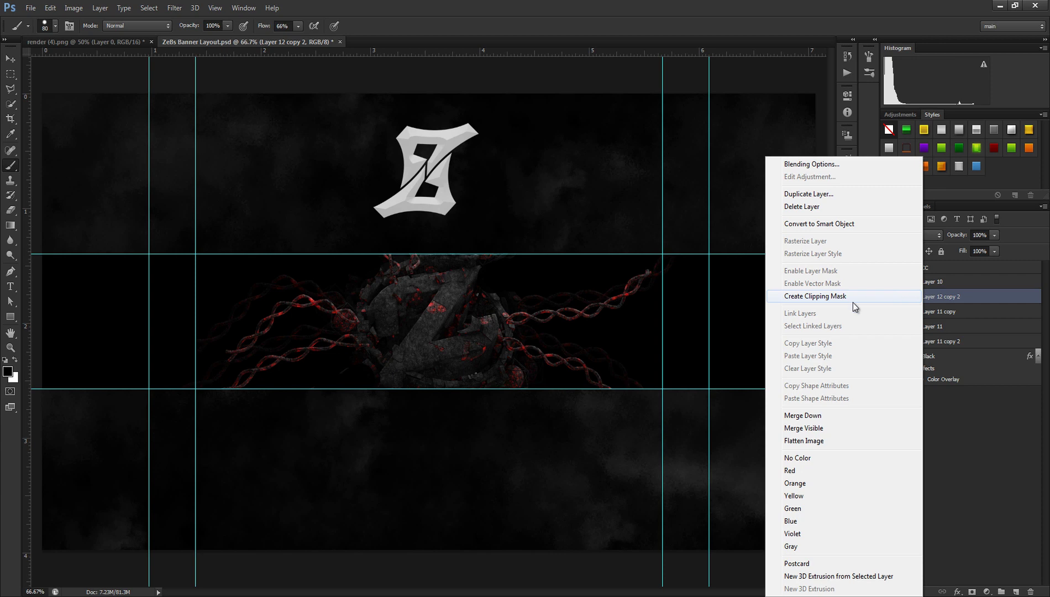
pyautogui.click(852, 304)
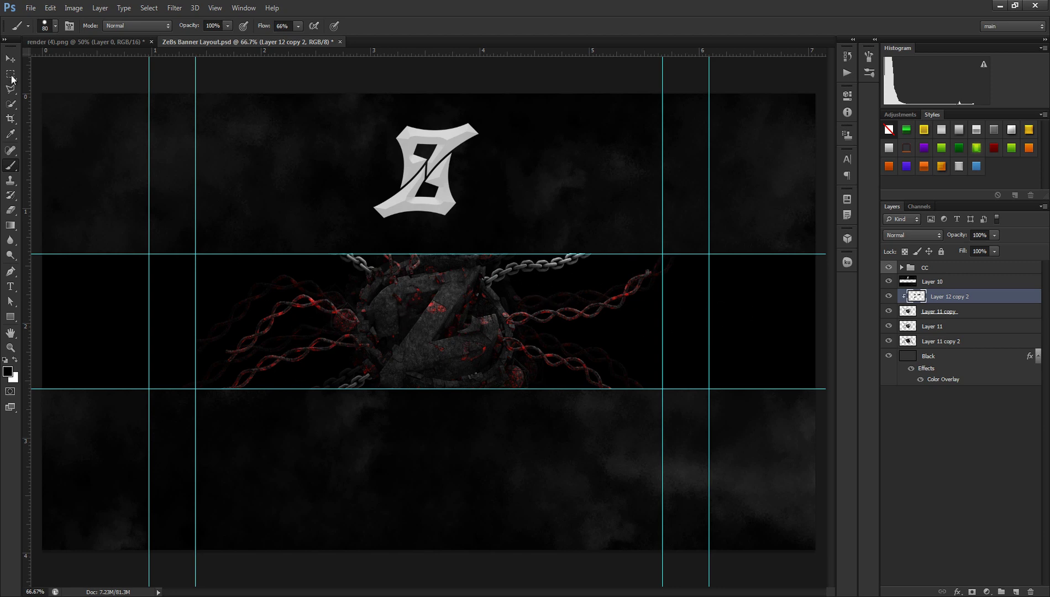
# Step: With the Move tool, duplicate the Layer 11 render and place Layer 11 copy 3 under Layer 10
pyautogui.click(10, 58)
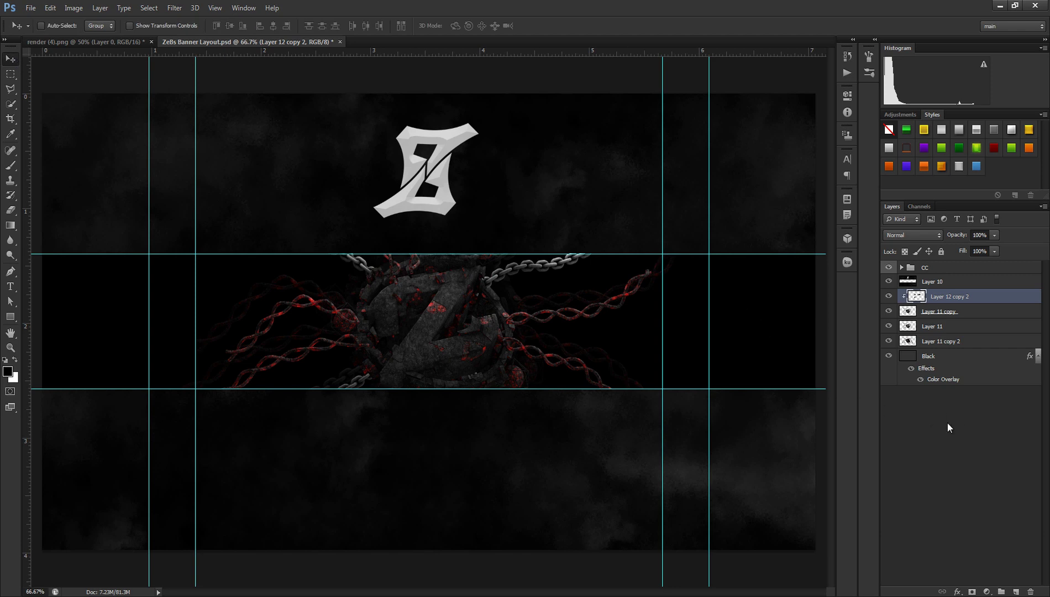
pyautogui.hotkey('alt', '[')
pyautogui.click(962, 298)
pyautogui.click(981, 314)
pyautogui.click(973, 326)
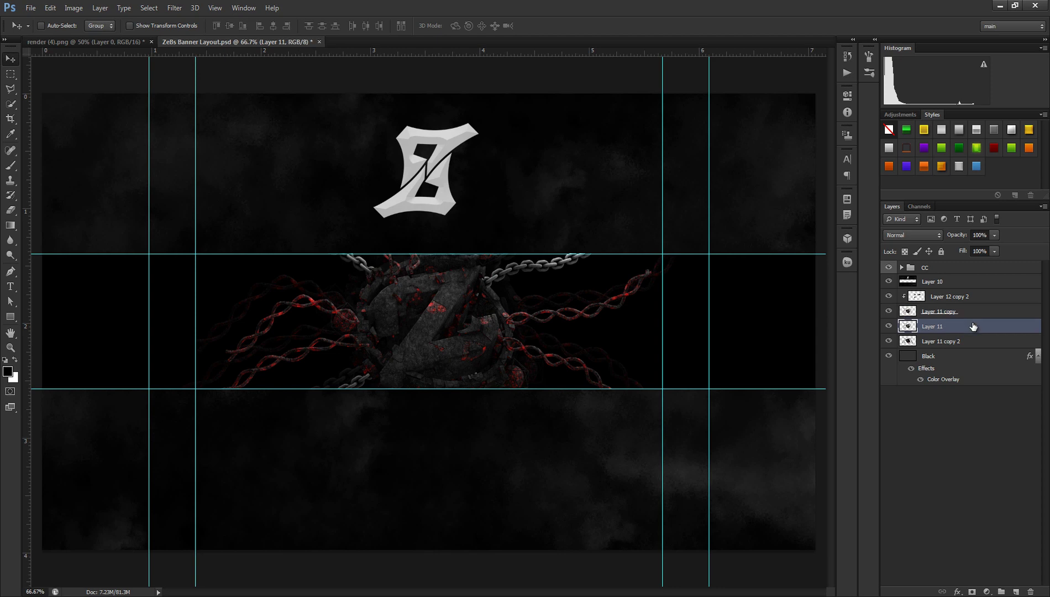
pyautogui.hotkey('ctrl', 'j')
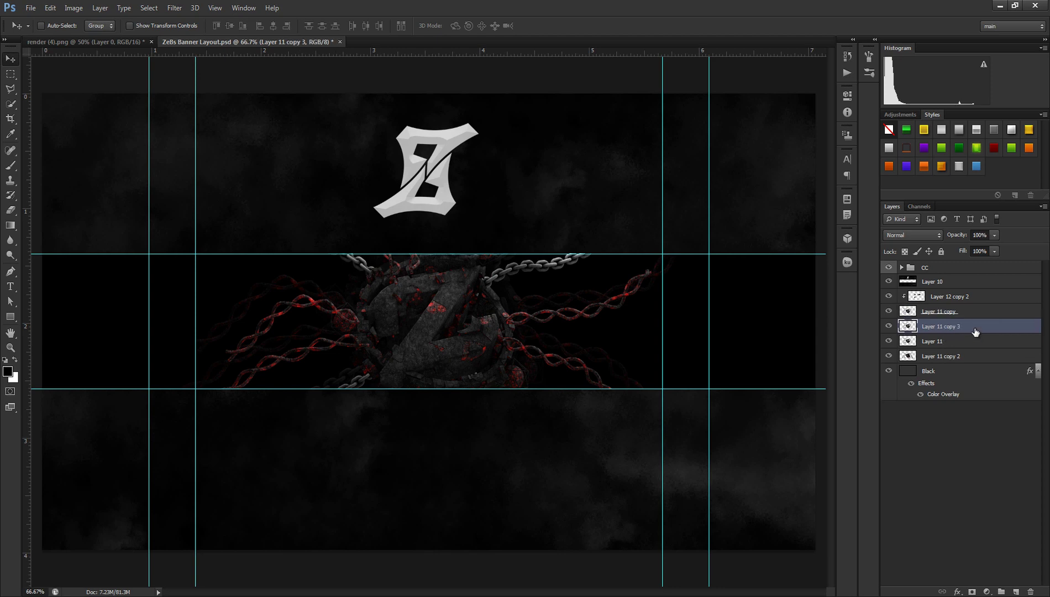
pyautogui.moveTo(1003, 330); pyautogui.dragTo(991, 292)
# Step: Apply a Spin Radial Blur of 10 to Layer 11 copy 3
pyautogui.click(174, 8)
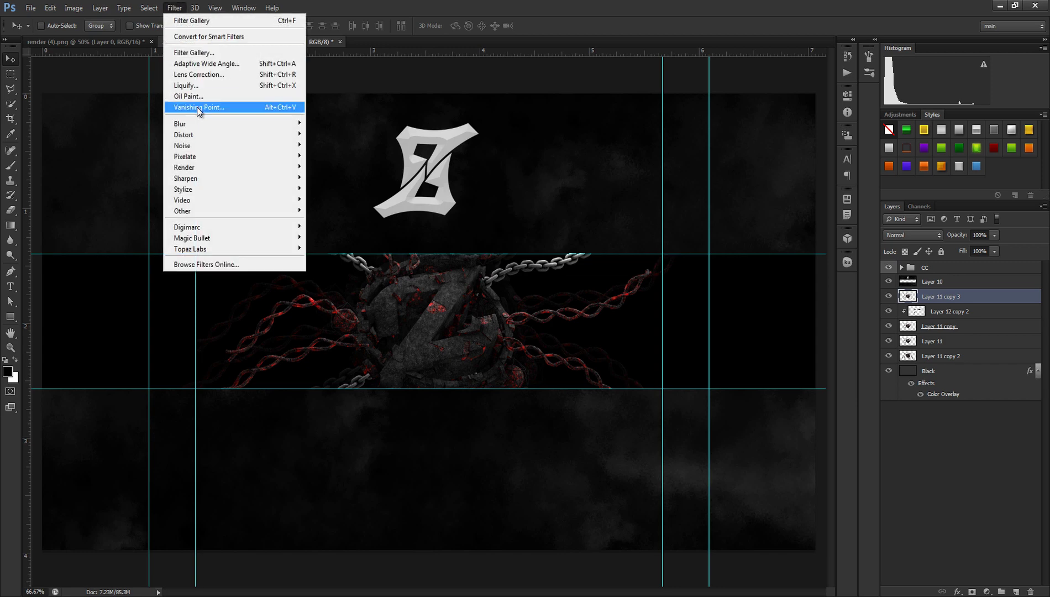
pyautogui.moveTo(199, 123)
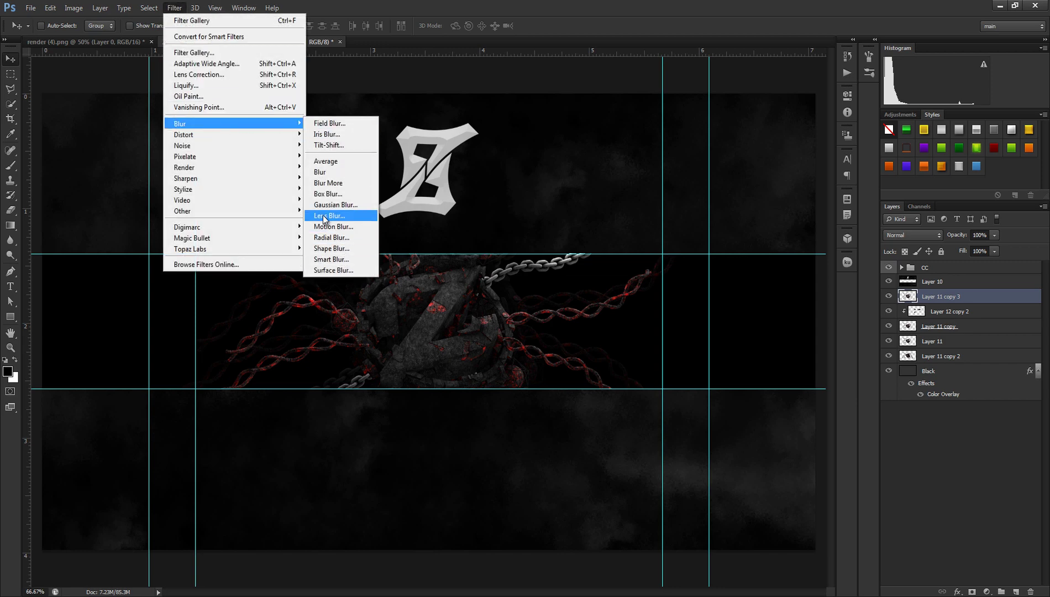
pyautogui.click(327, 237)
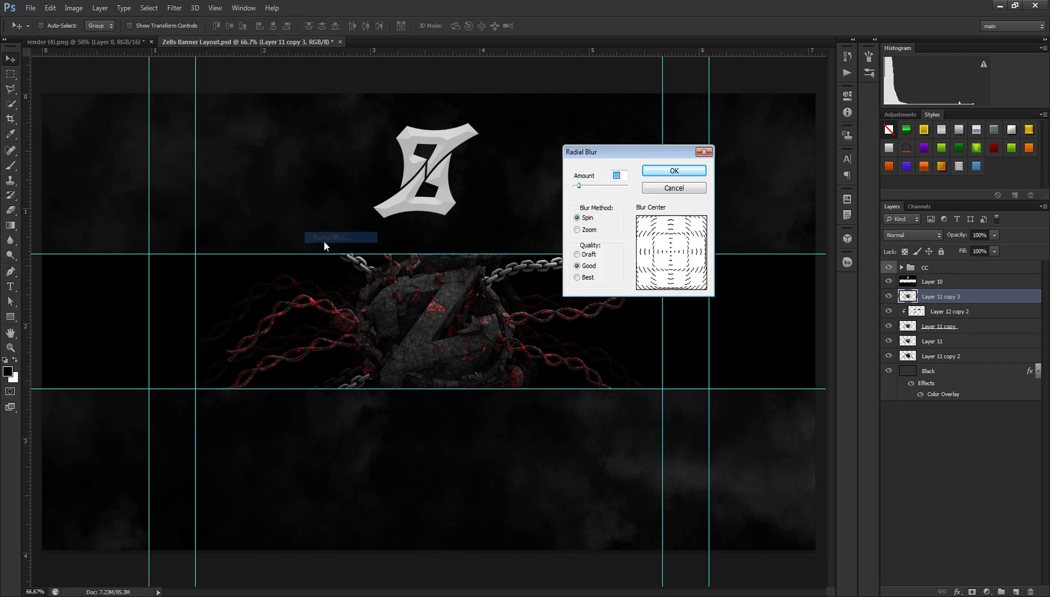
pyautogui.click(674, 170)
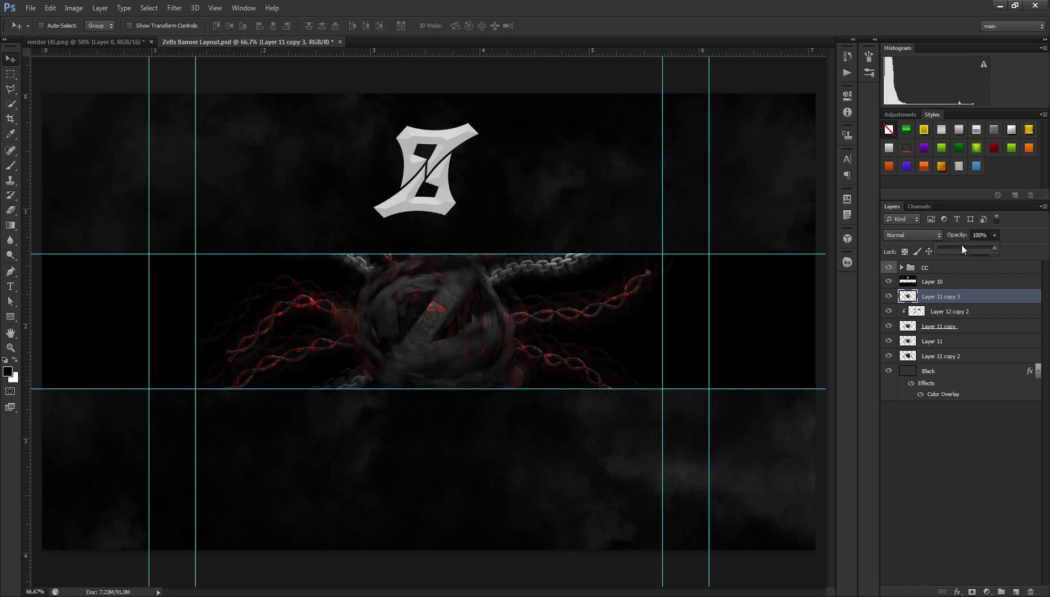
# Step: Fade the blurred copy to 41% opacity and move it below Layer 11
pyautogui.moveTo(961, 246); pyautogui.dragTo(945, 247)
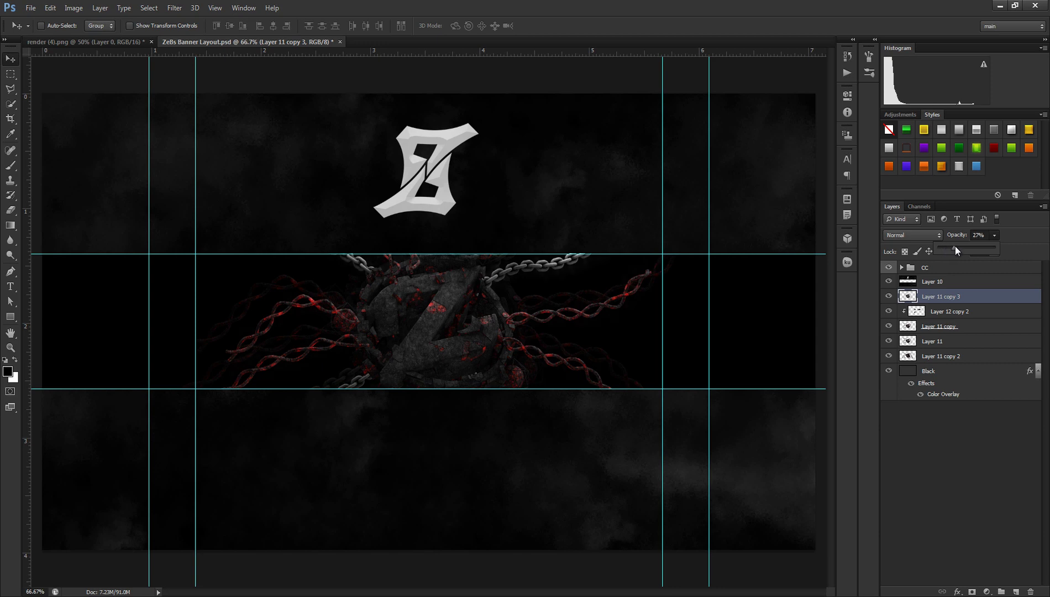
pyautogui.click(940, 283)
pyautogui.click(941, 298)
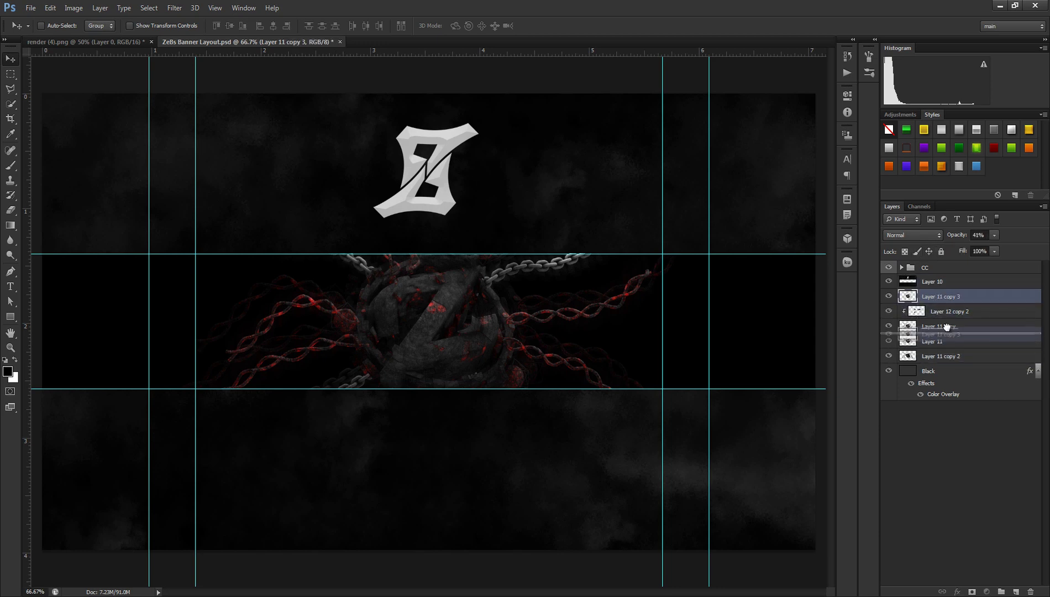
pyautogui.moveTo(957, 301); pyautogui.dragTo(926, 340)
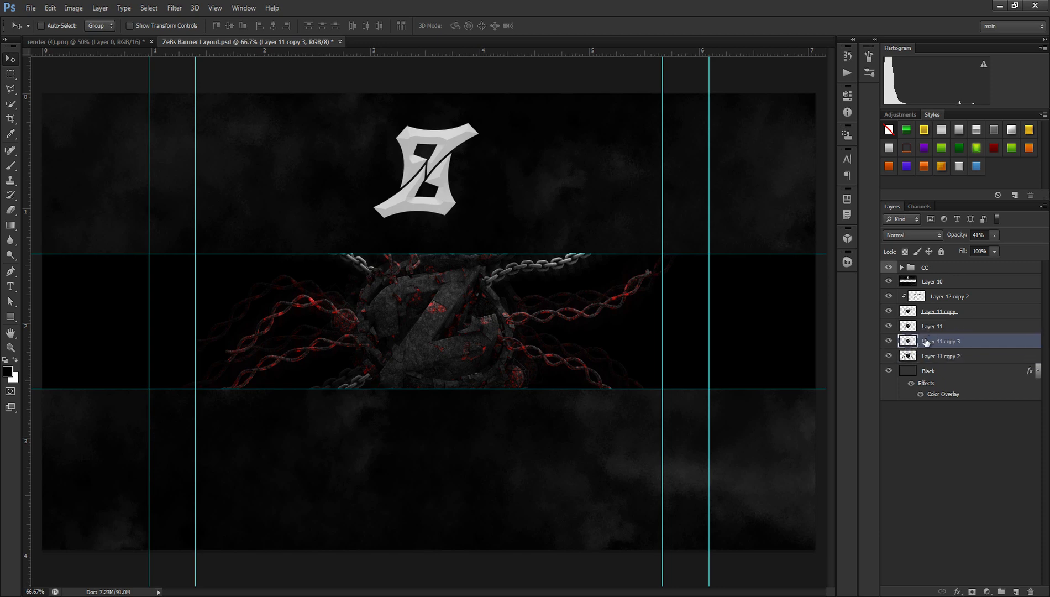
# Step: Scale the blurred copy up to about 104.7% and reposition it
pyautogui.hotkey('ctrl', 't')
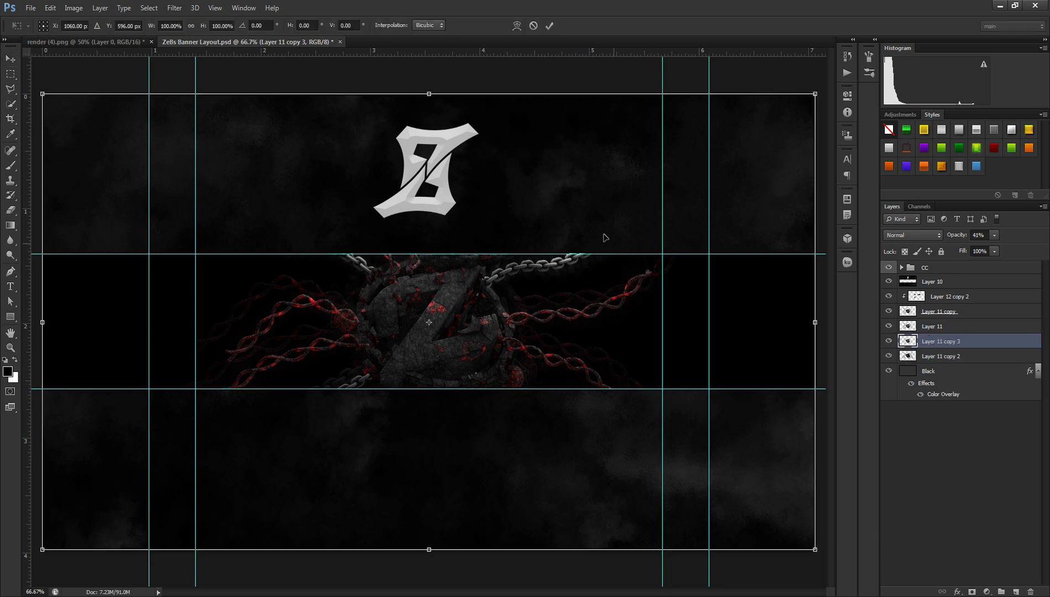
pyautogui.moveTo(814, 93); pyautogui.dragTo(845, 78)
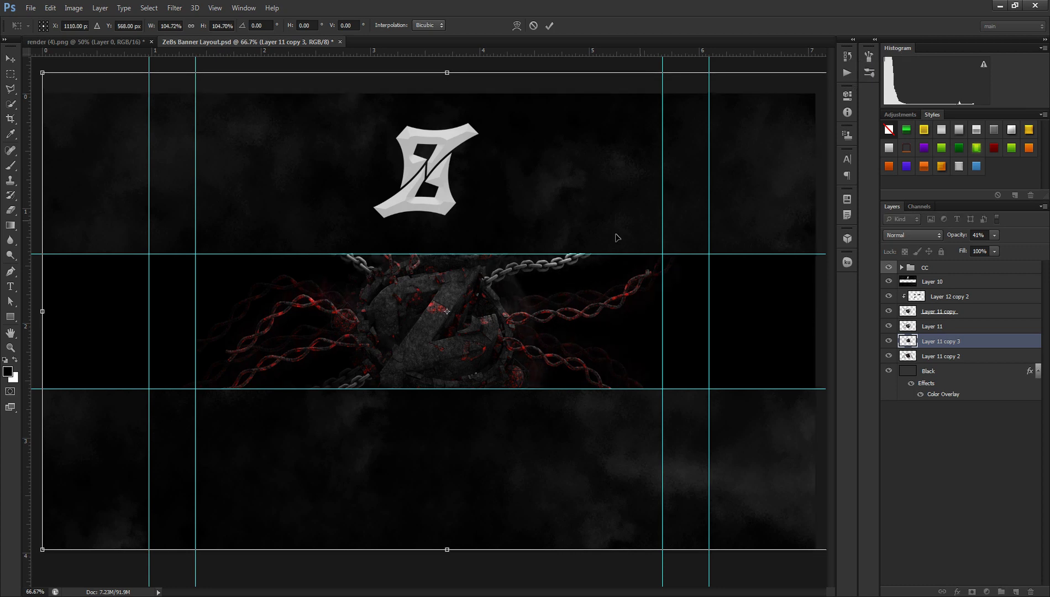
pyautogui.moveTo(614, 234); pyautogui.dragTo(603, 240)
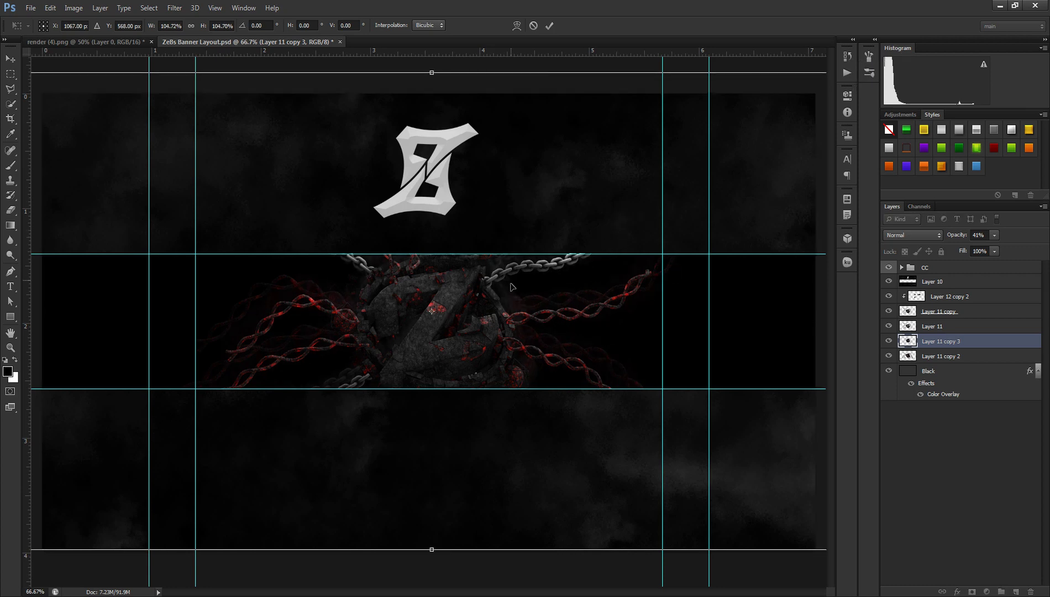
pyautogui.click(553, 25)
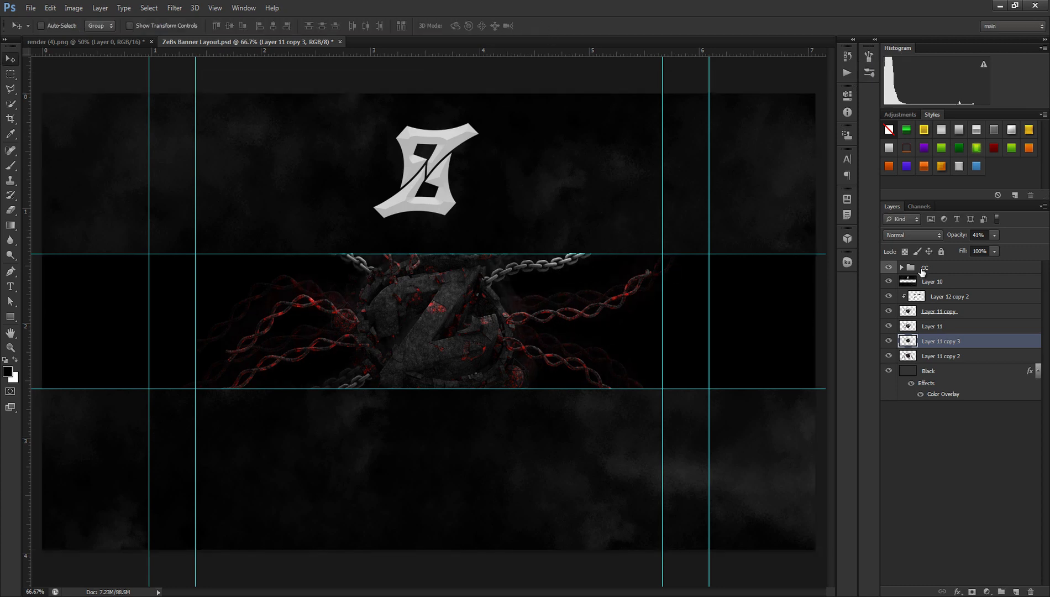
# Step: Expand the CC group and preview the RED color preset, then turn it off
pyautogui.click(921, 270)
pyautogui.click(901, 267)
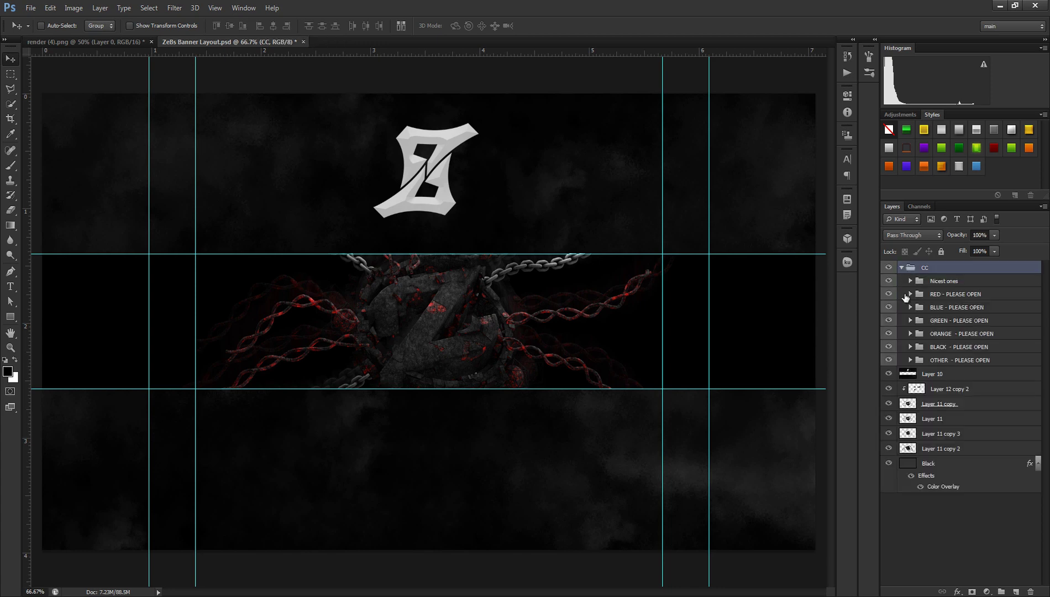
pyautogui.click(909, 294)
pyautogui.click(889, 307)
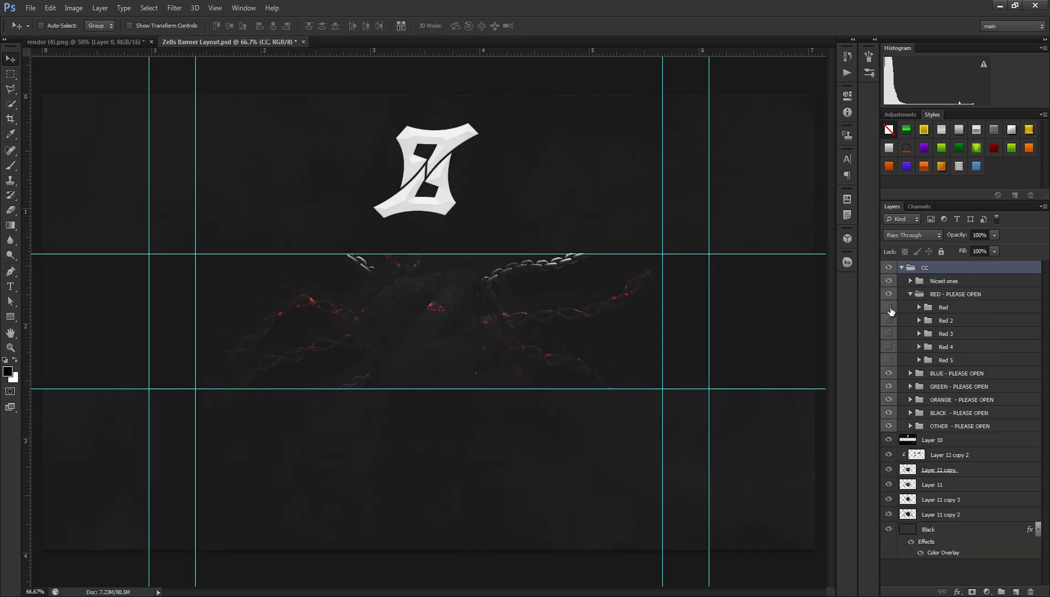
pyautogui.click(889, 307)
pyautogui.click(910, 294)
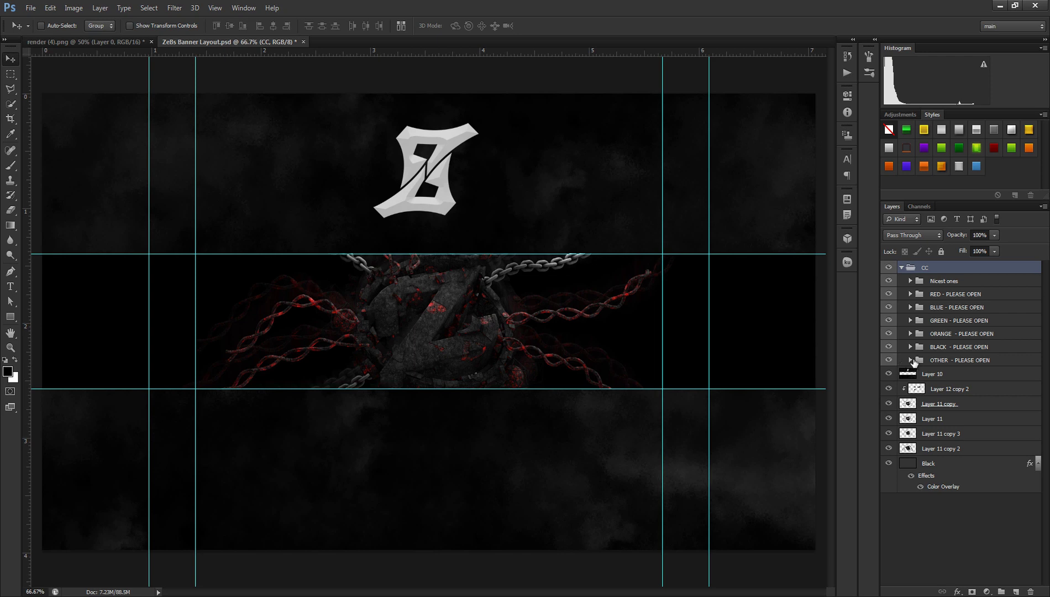
# Step: Preview the BLACK presets, then switch on Blue - Green in the OTHER folder
pyautogui.click(912, 346)
pyautogui.click(910, 347)
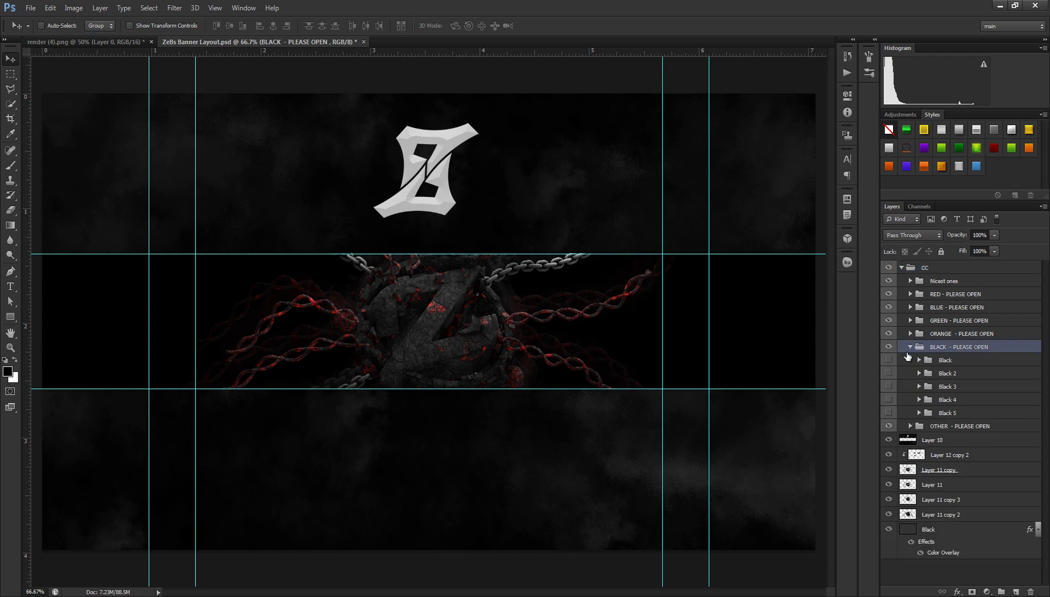
pyautogui.click(888, 374)
pyautogui.click(887, 389)
pyautogui.click(889, 386)
pyautogui.click(888, 387)
pyautogui.click(910, 347)
pyautogui.click(910, 360)
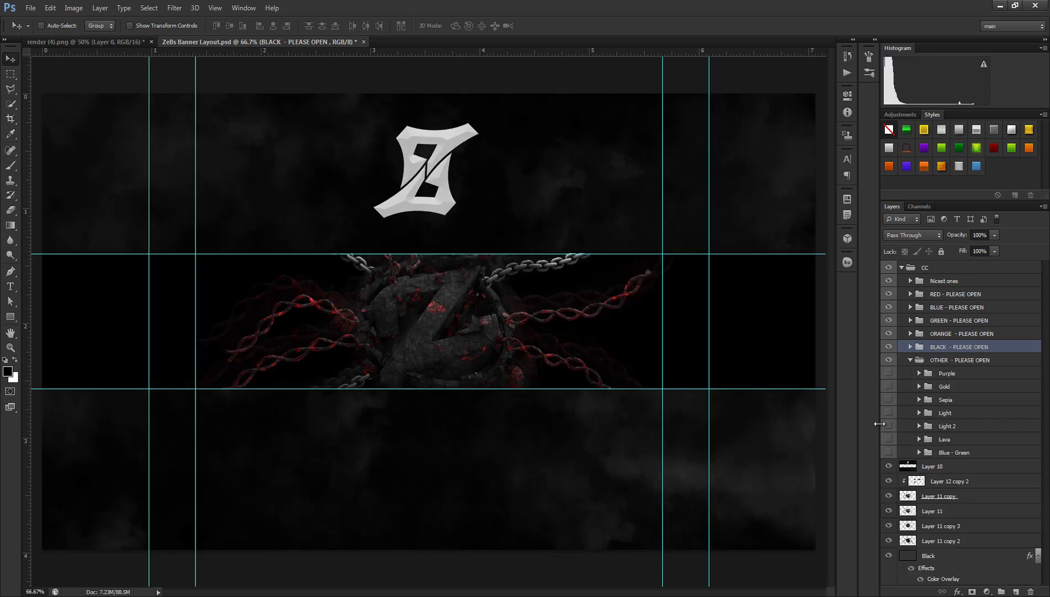
pyautogui.click(888, 452)
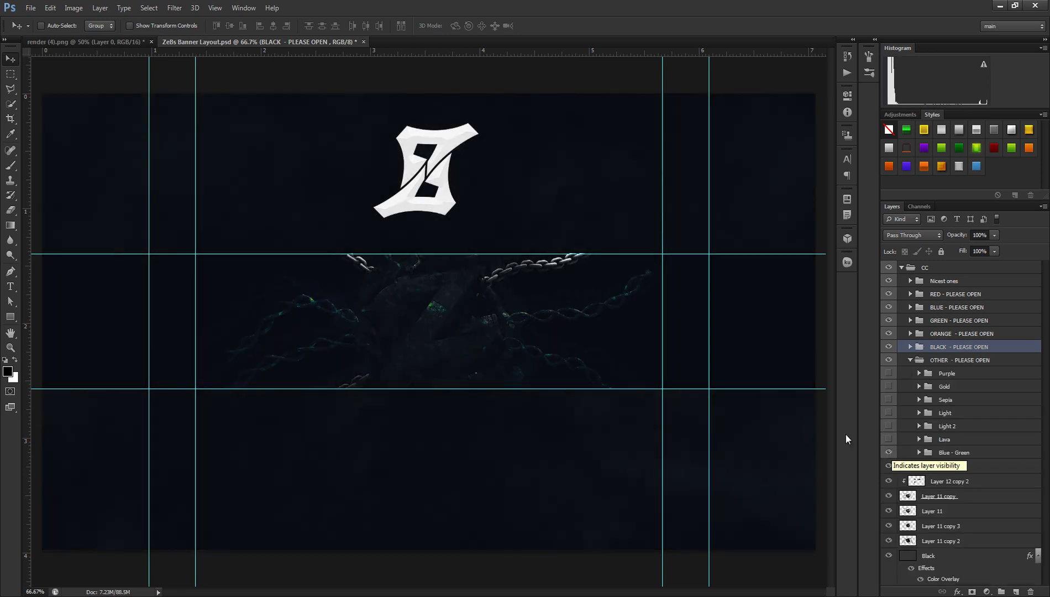